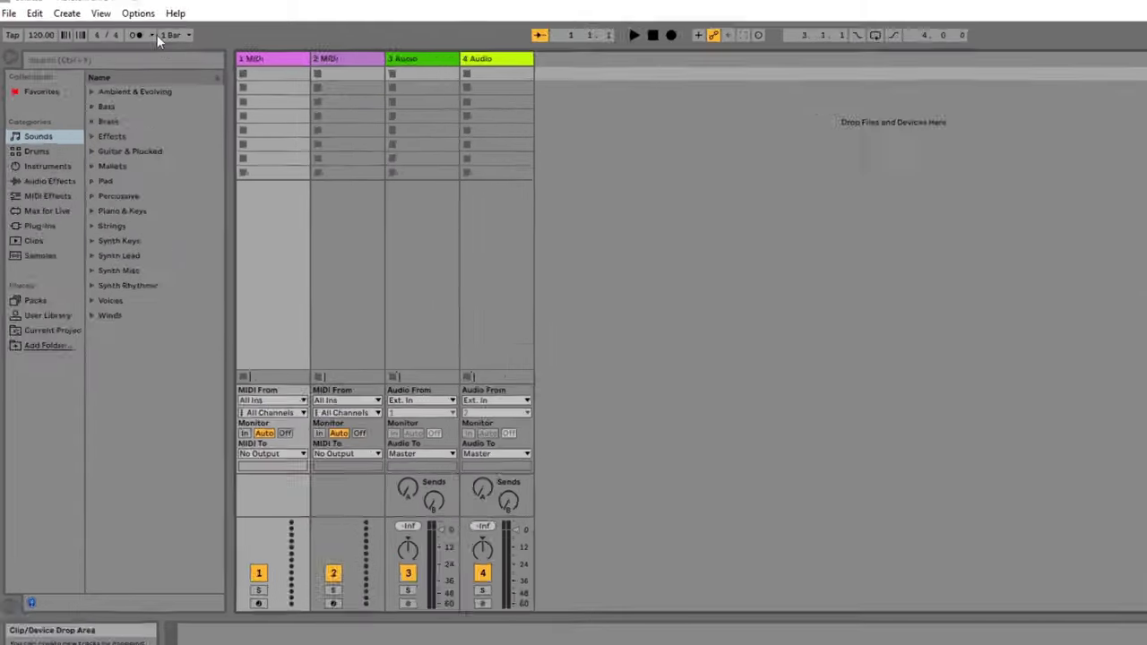
# Open the Audio preferences and switch the driver type to MME/DirectX.
pyautogui.click(109, 12)
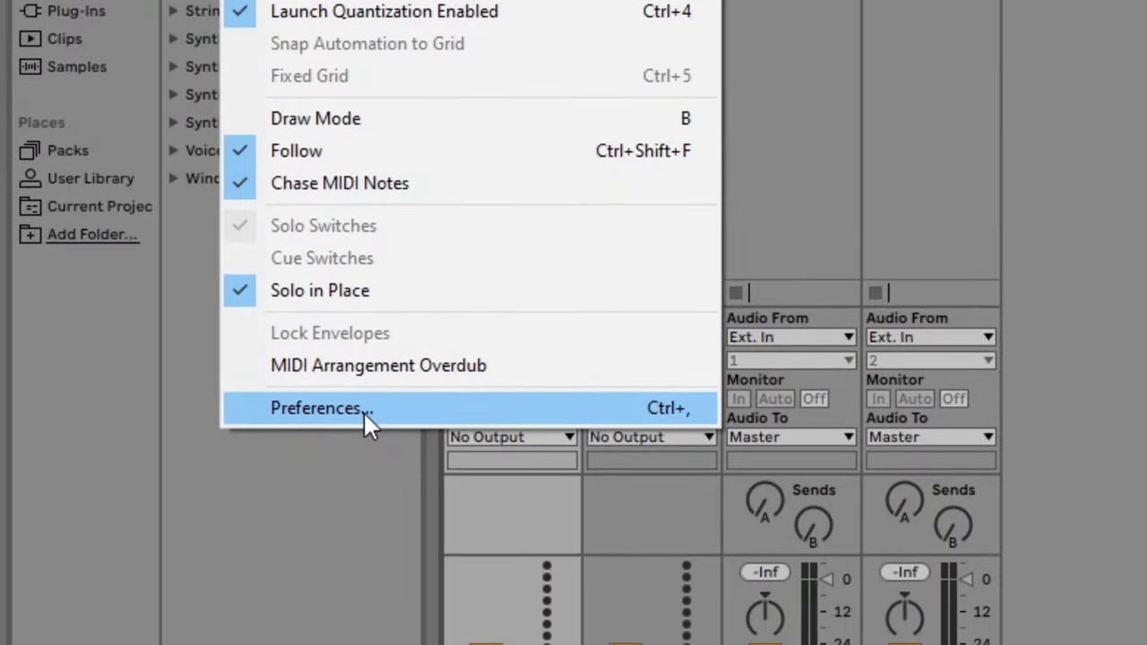
pyautogui.click(364, 413)
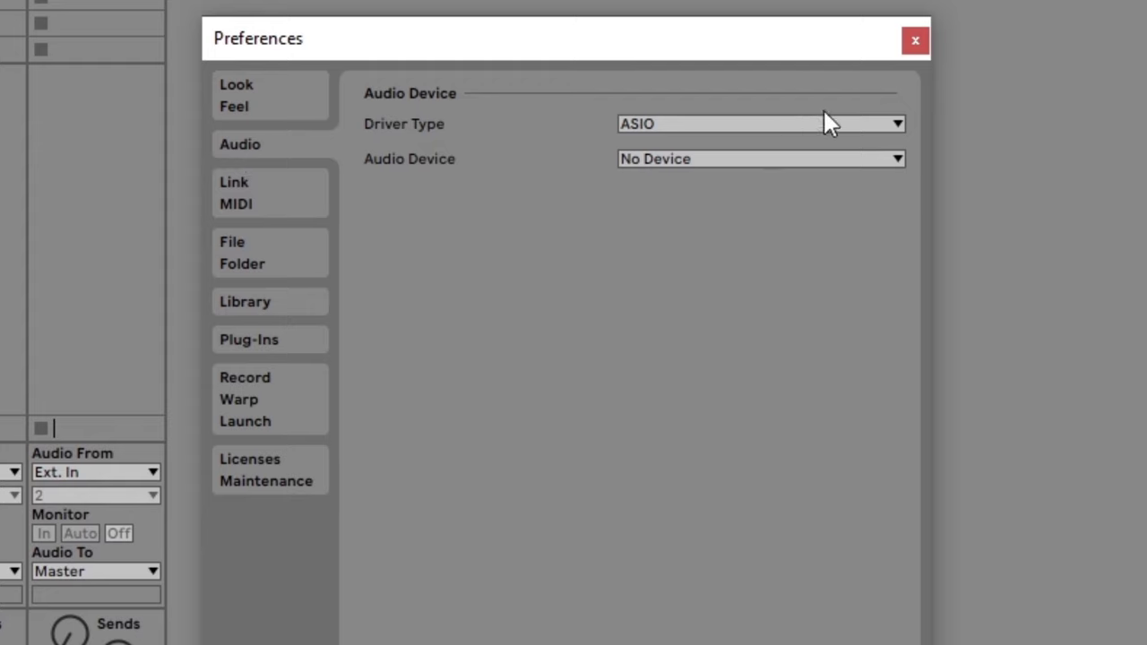
pyautogui.click(878, 123)
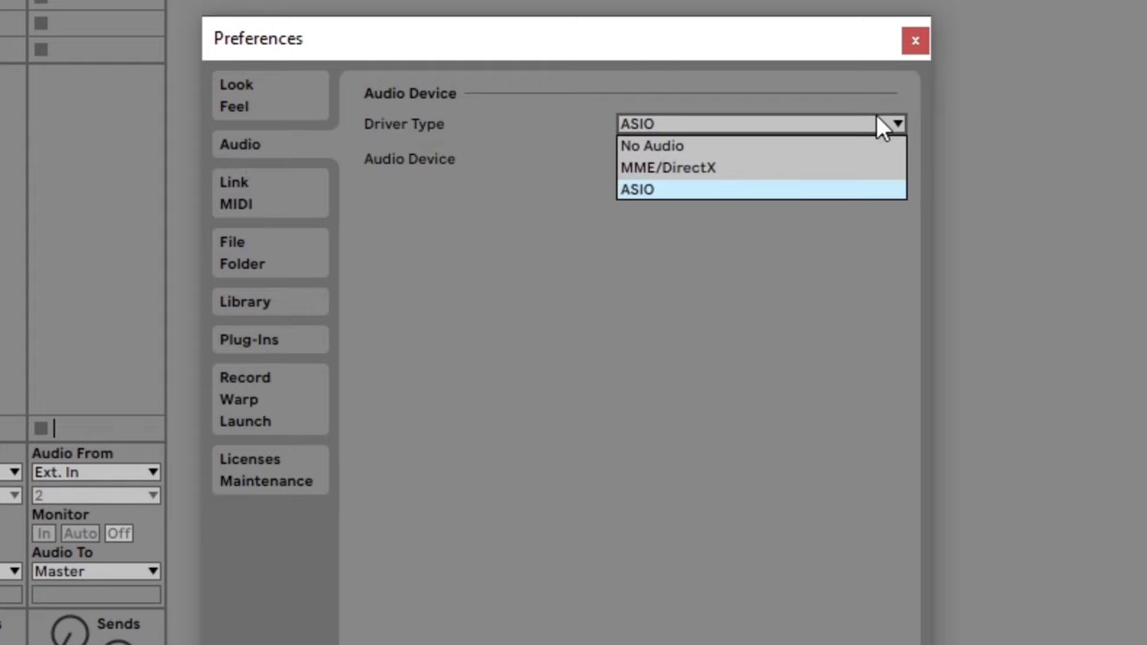
pyautogui.click(875, 169)
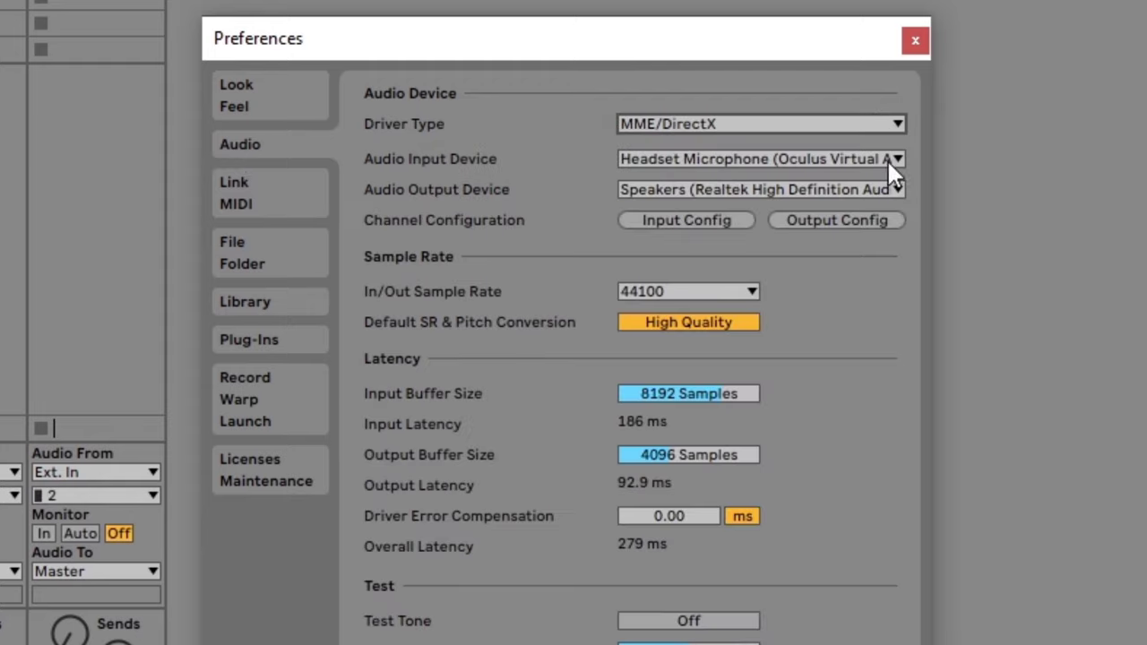
# Review the input and output devices, then set the driver type back to ASIO and list its devices.
pyautogui.click(898, 160)
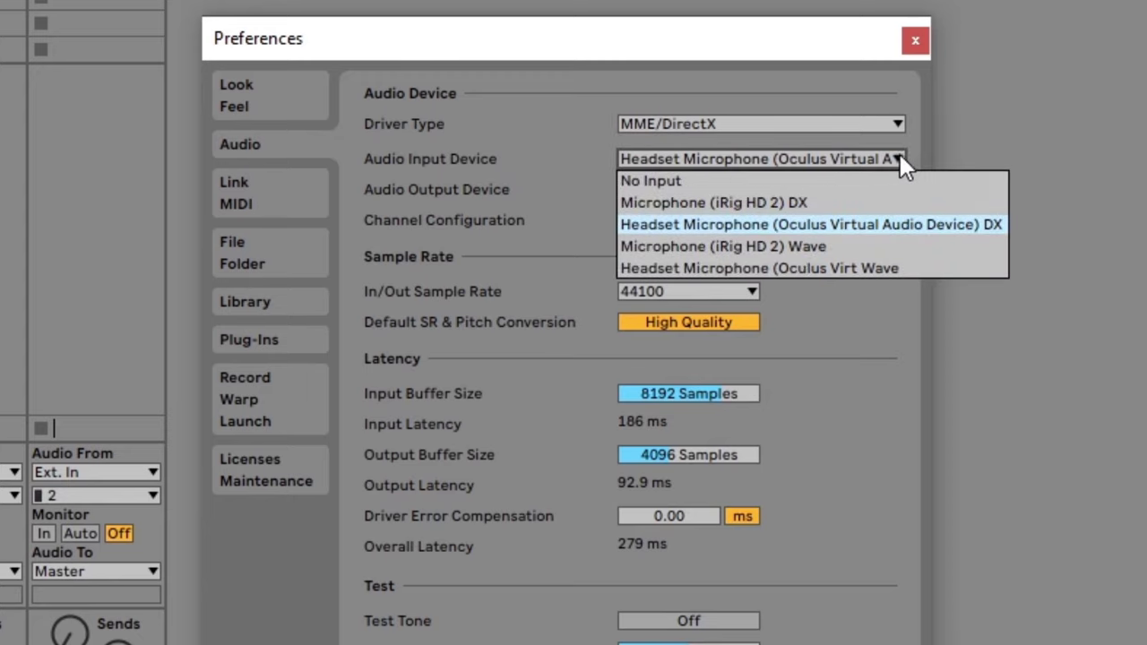
pyautogui.click(898, 156)
pyautogui.click(895, 190)
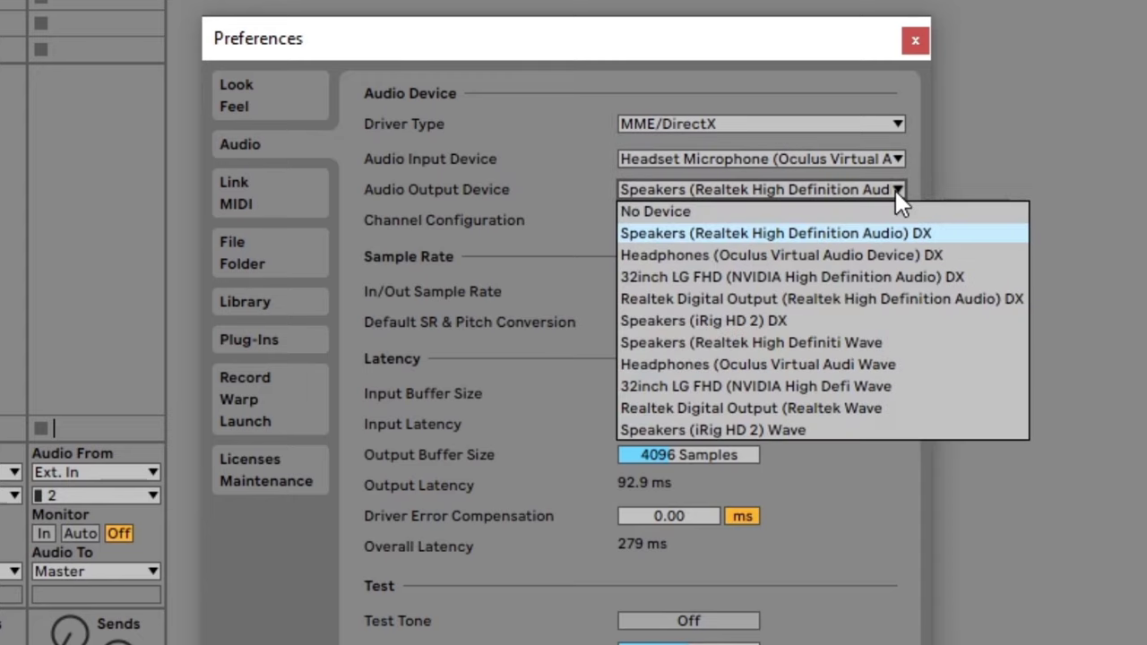
pyautogui.click(895, 190)
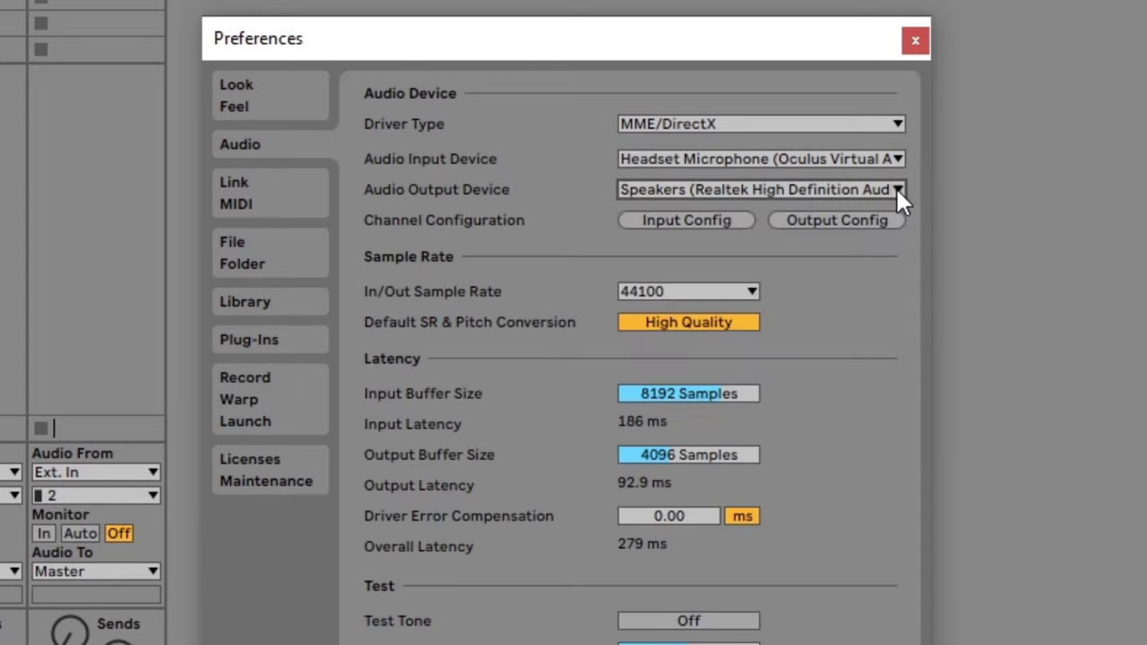
pyautogui.click(892, 124)
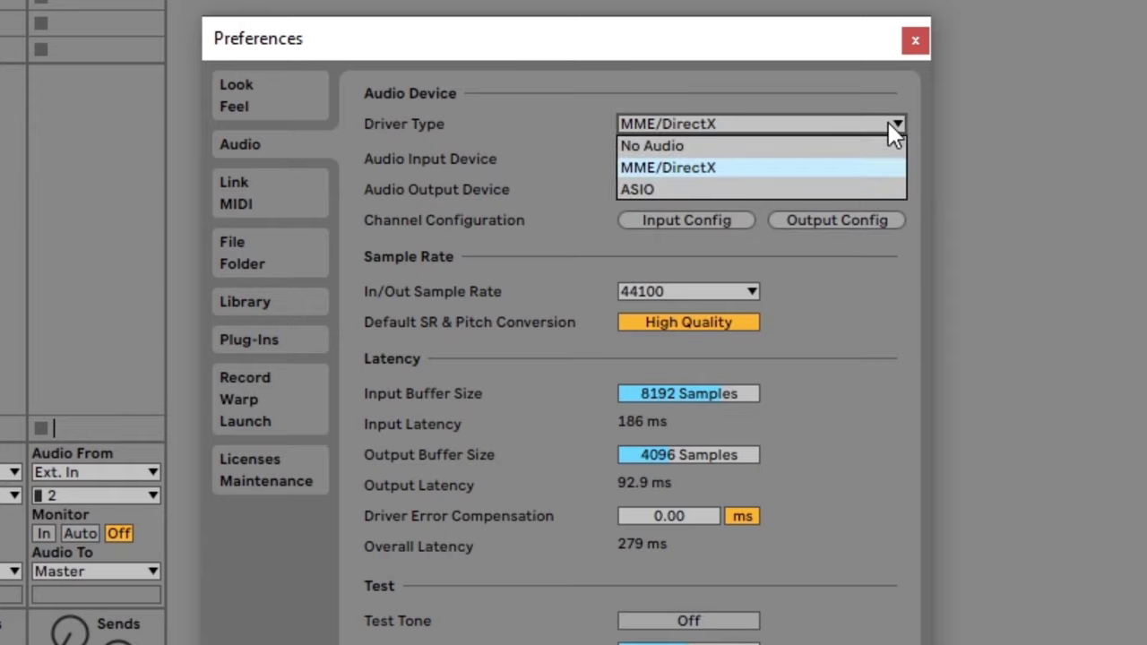
pyautogui.click(840, 191)
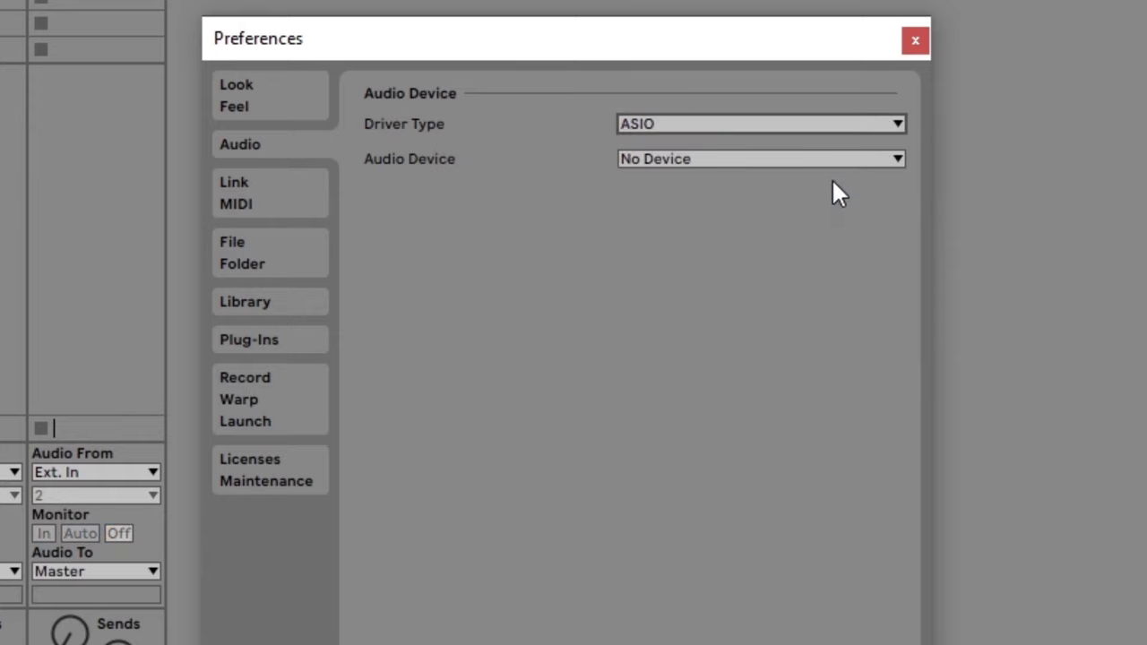
pyautogui.click(894, 161)
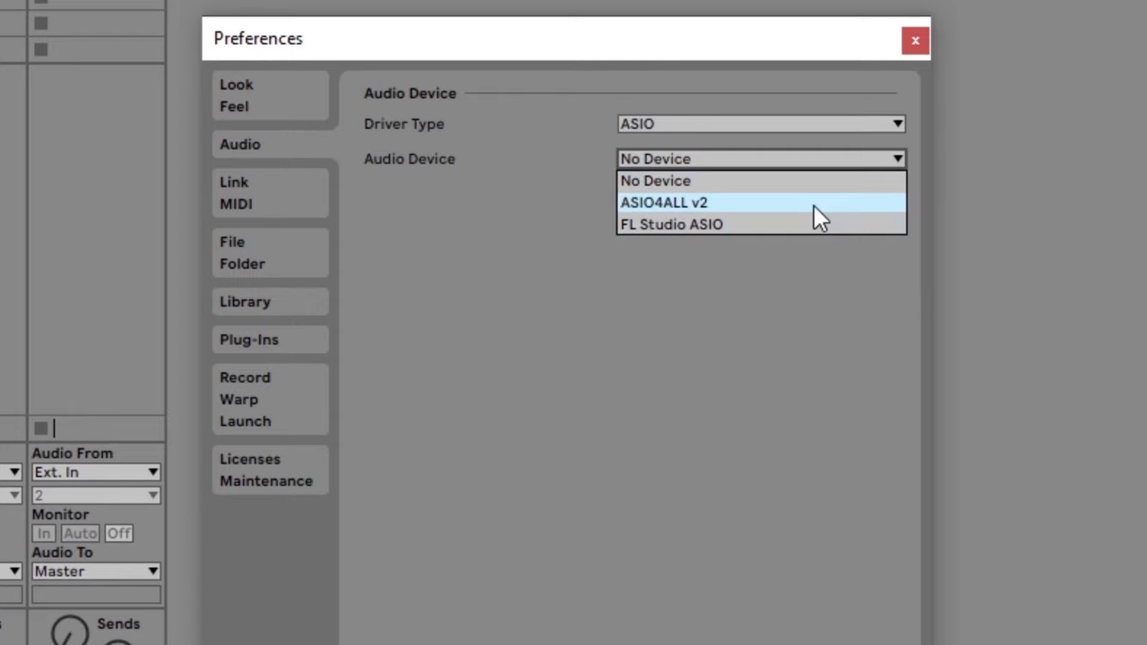
# Select ASIO4ALL v2 as the audio device and open its hardware setup in advanced view.
pyautogui.click(813, 204)
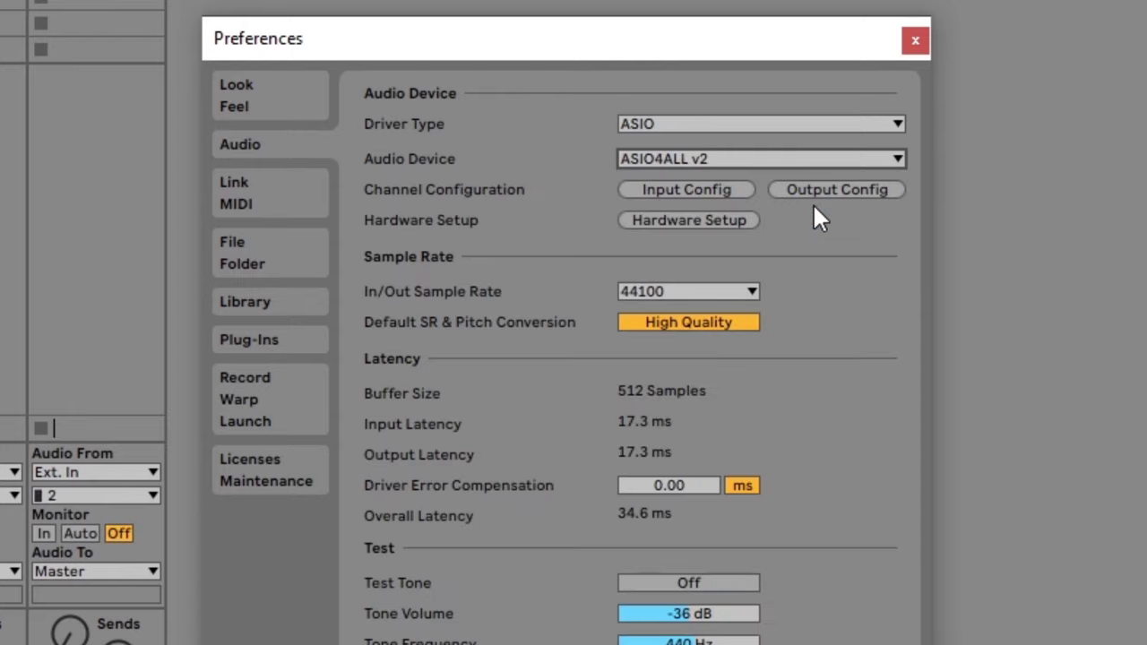
pyautogui.click(720, 221)
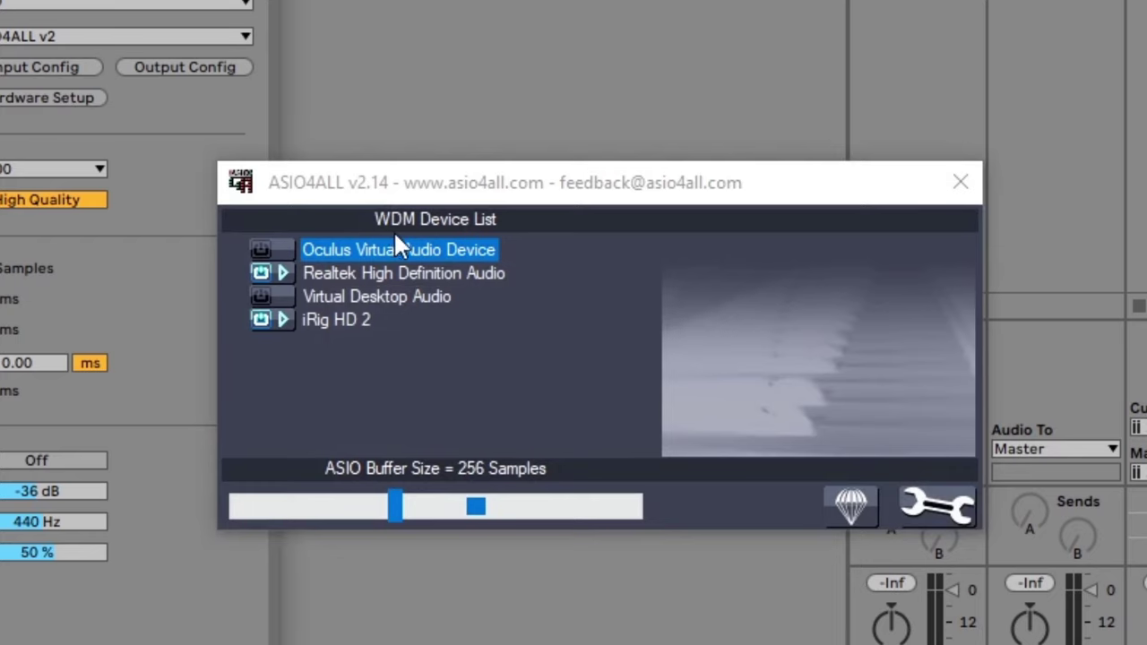
pyautogui.click(937, 504)
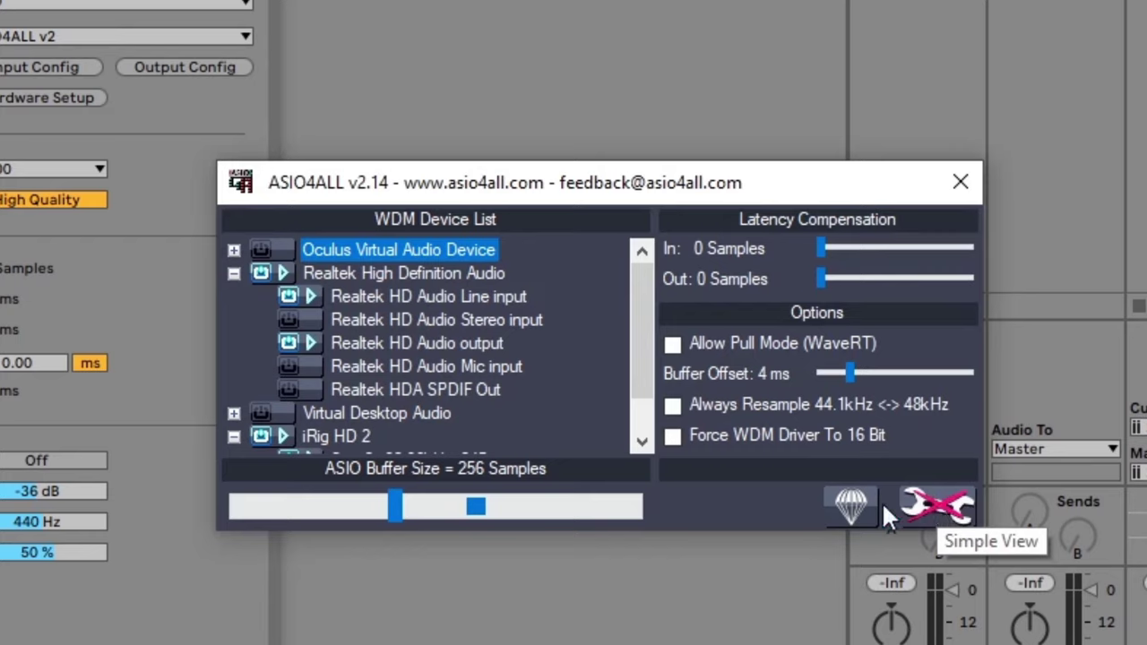
# Power off the iRig HD 2 output, leaving its input on, and close ASIO4ALL setup.
pyautogui.moveTo(645, 321); pyautogui.dragTo(648, 351)
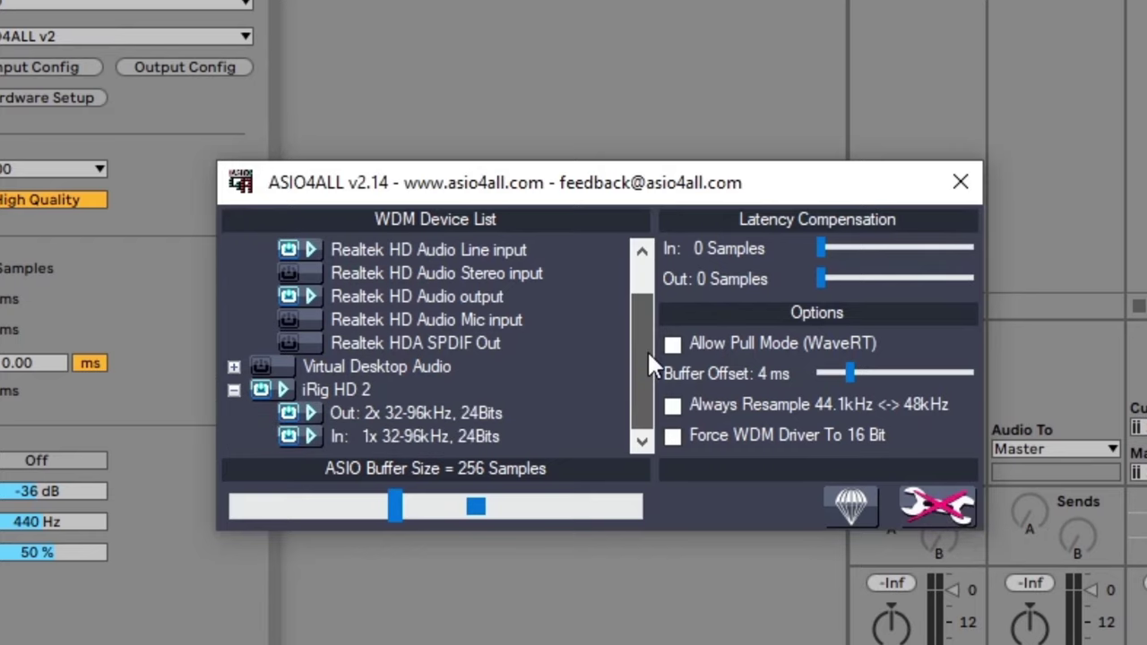
pyautogui.scroll(1, 647, 343)
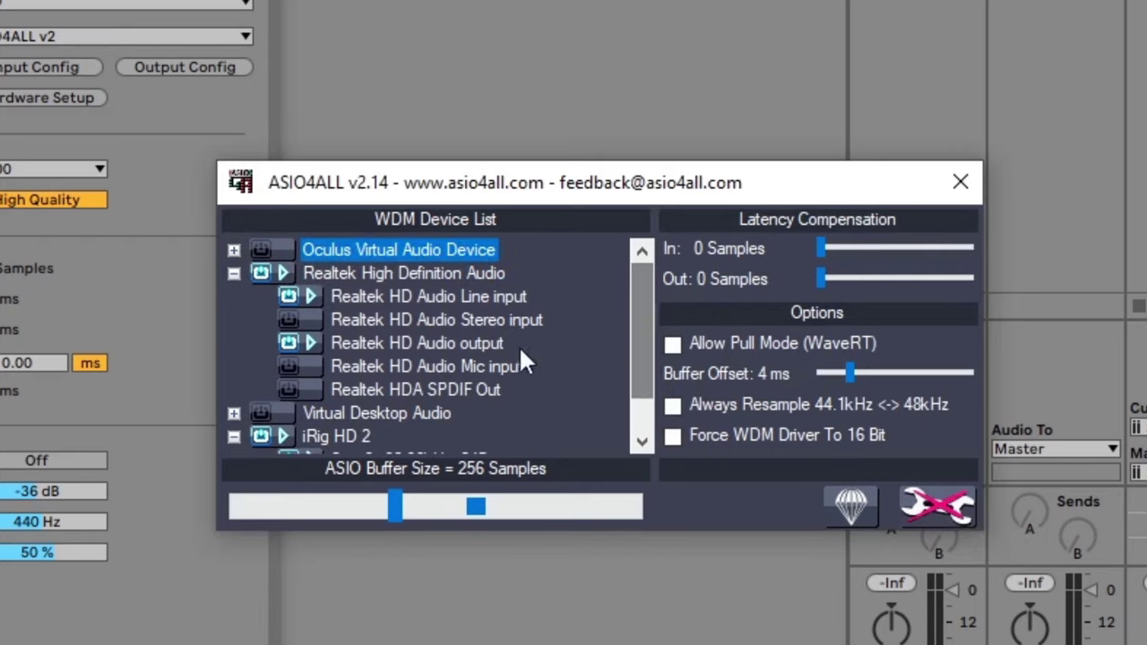
pyautogui.moveTo(645, 326); pyautogui.dragTo(646, 356)
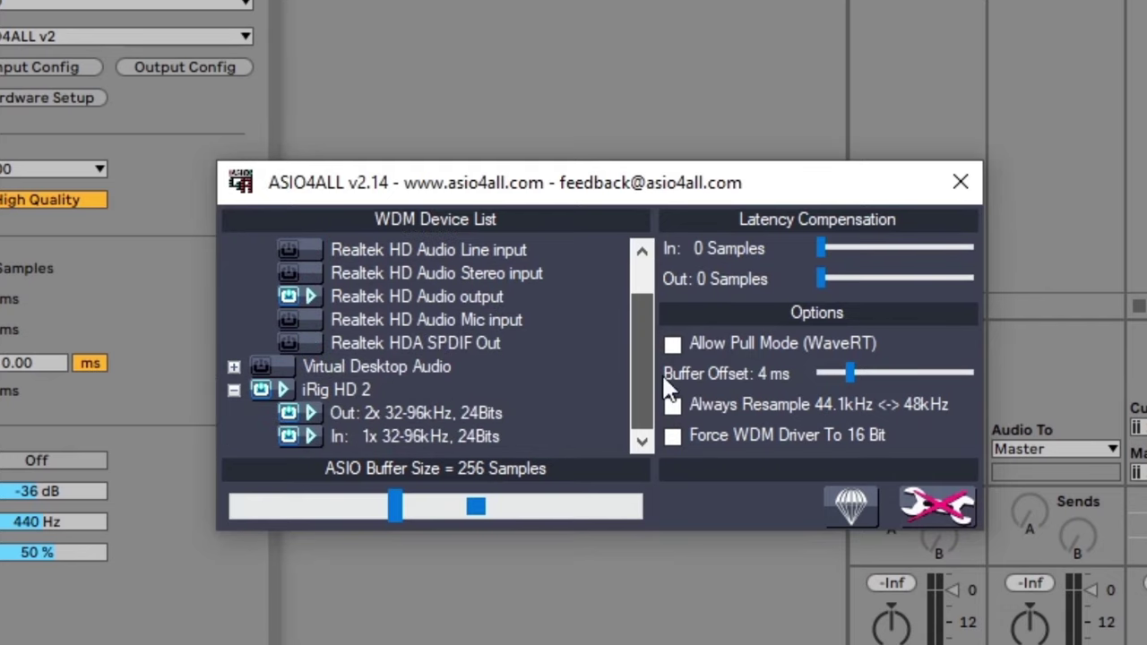
pyautogui.click(297, 408)
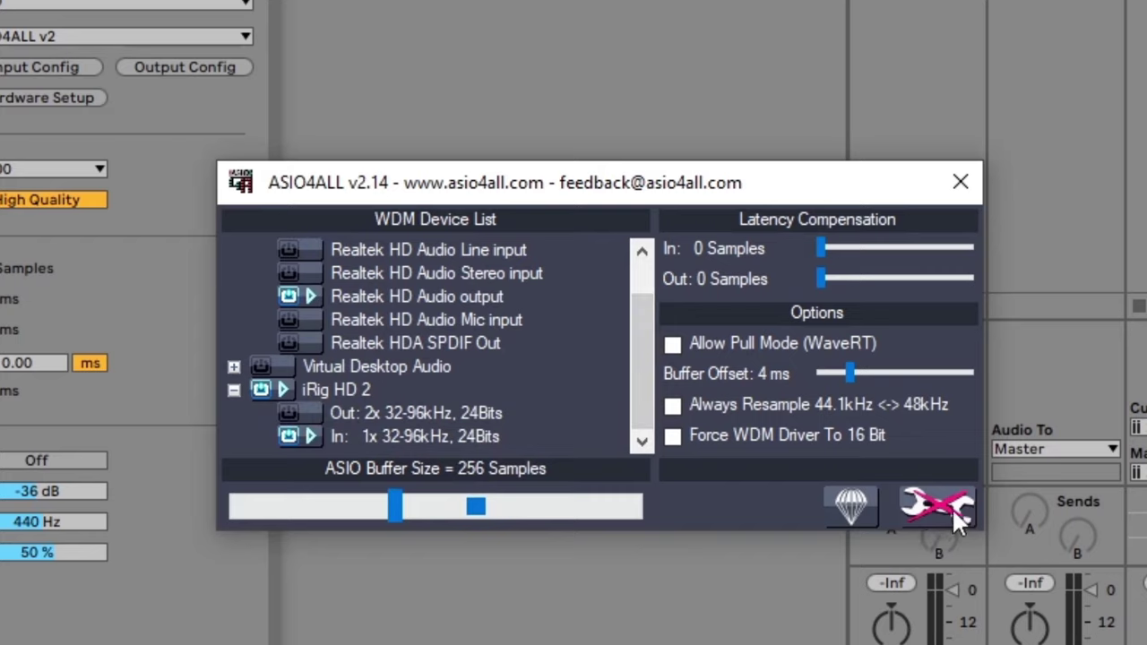
pyautogui.click(963, 178)
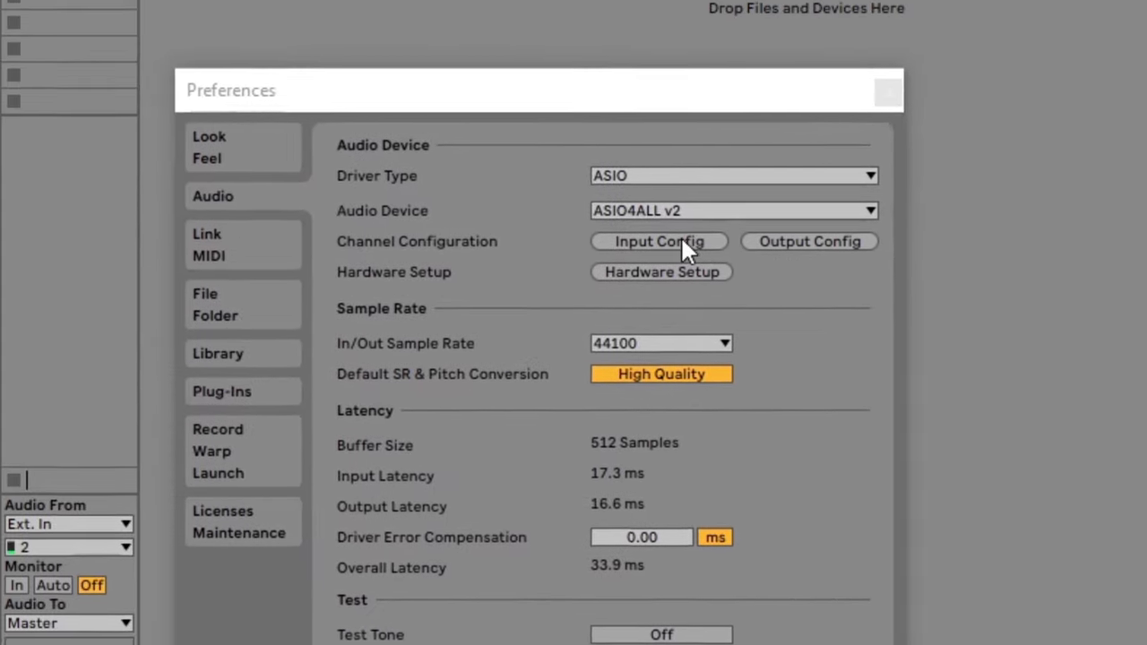
pyautogui.click(686, 247)
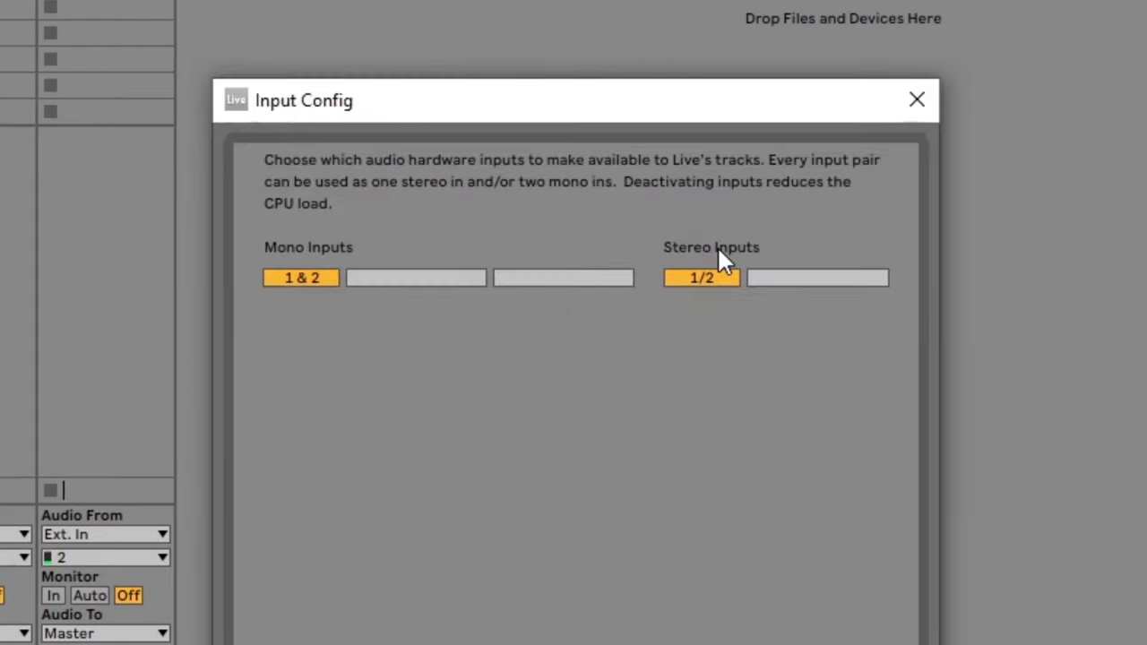
pyautogui.click(300, 280)
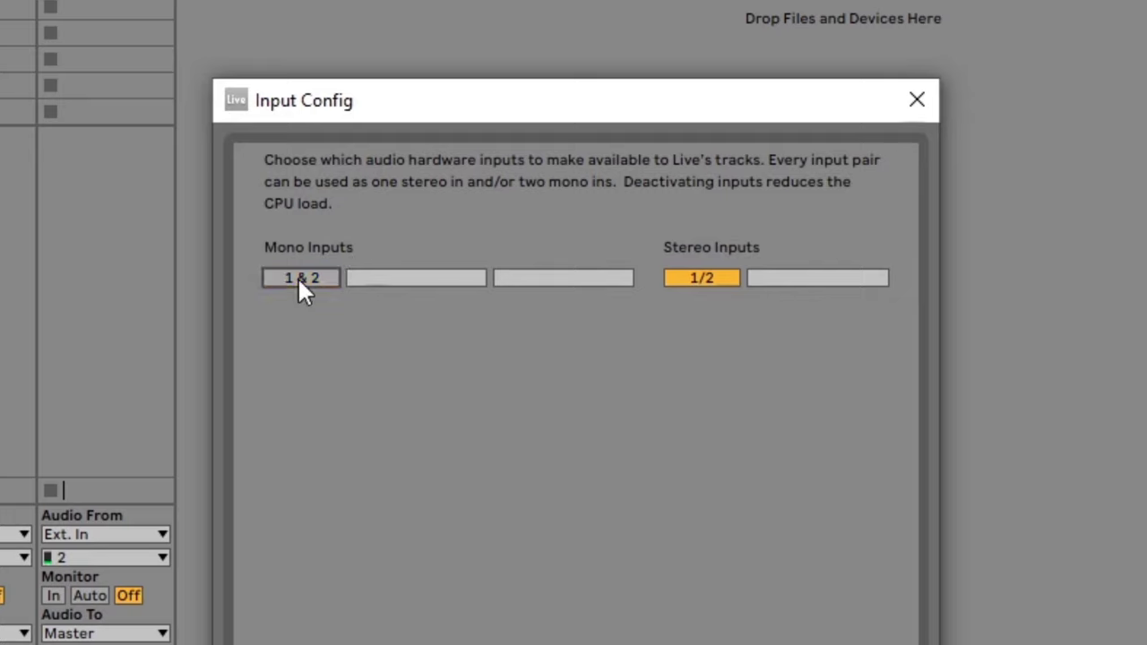
pyautogui.click(300, 279)
# Close the input configuration and review the sample rates, keeping 44100 selected.
pyautogui.click(883, 641)
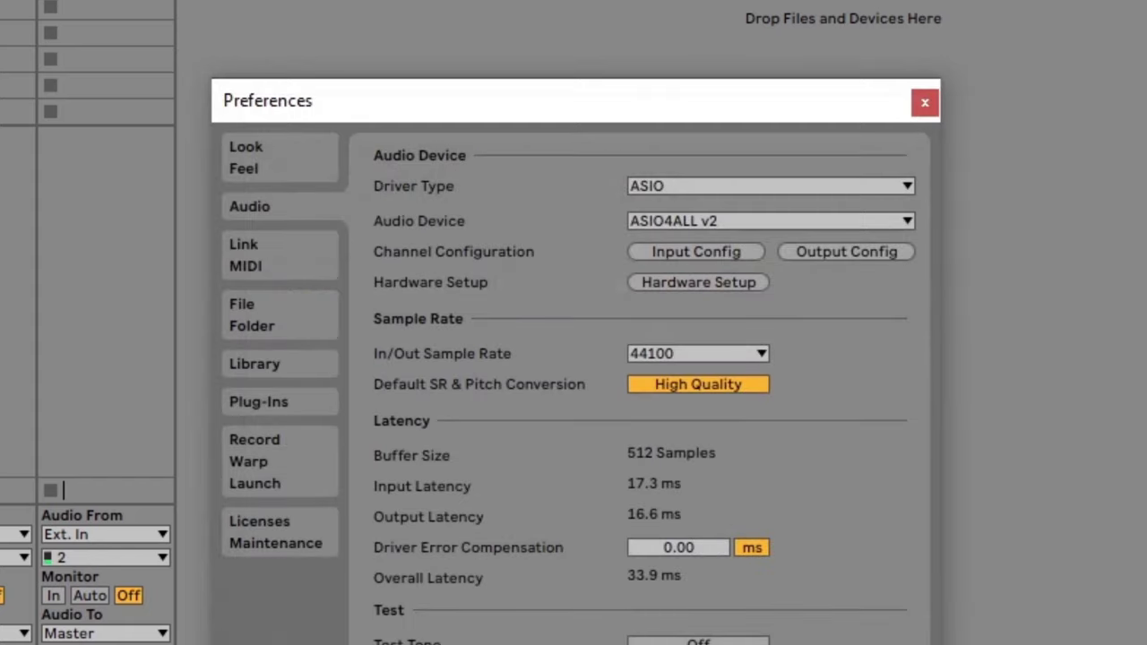
pyautogui.click(744, 352)
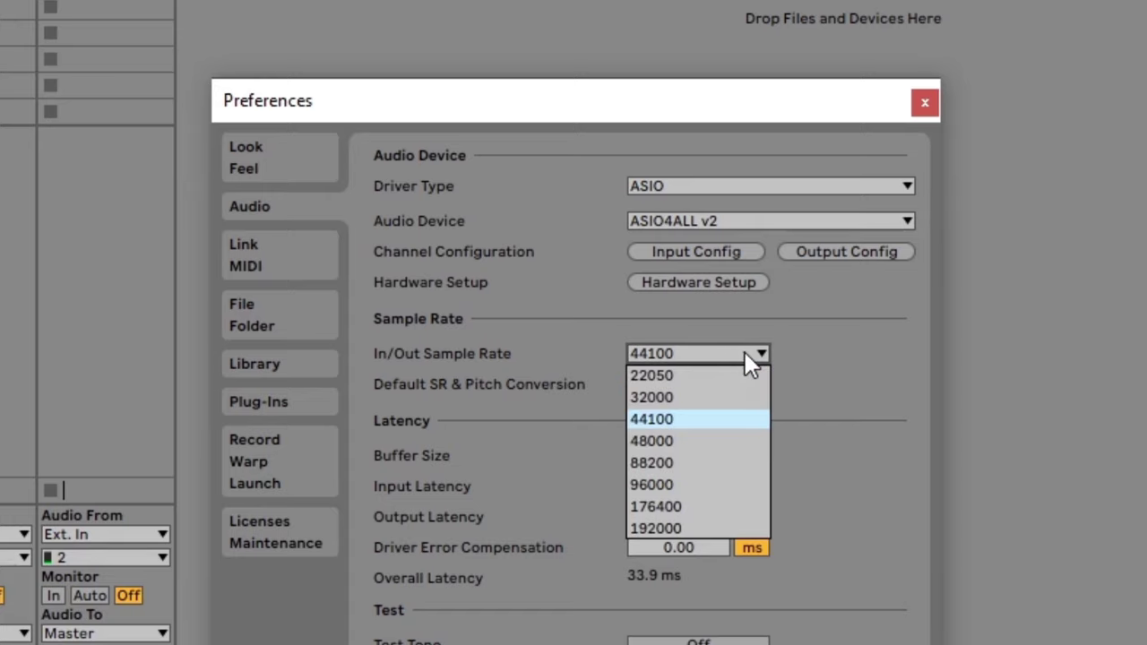
pyautogui.click(722, 419)
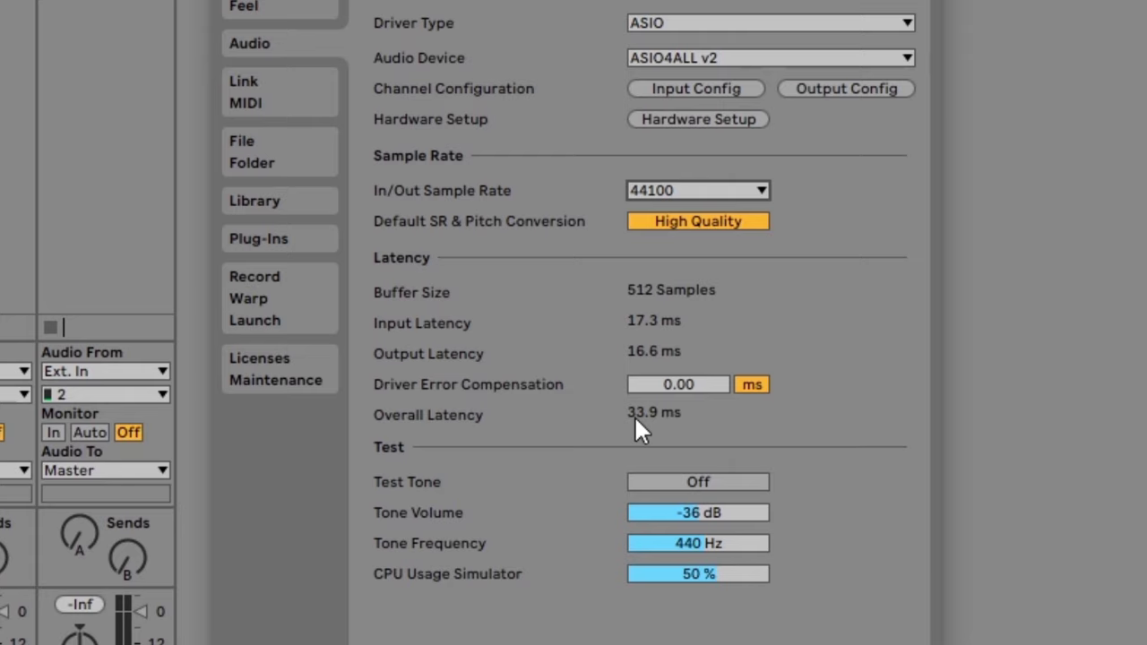
# Set the In/Out sample rate to 96000 and confirm it stays selected.
pyautogui.click(763, 193)
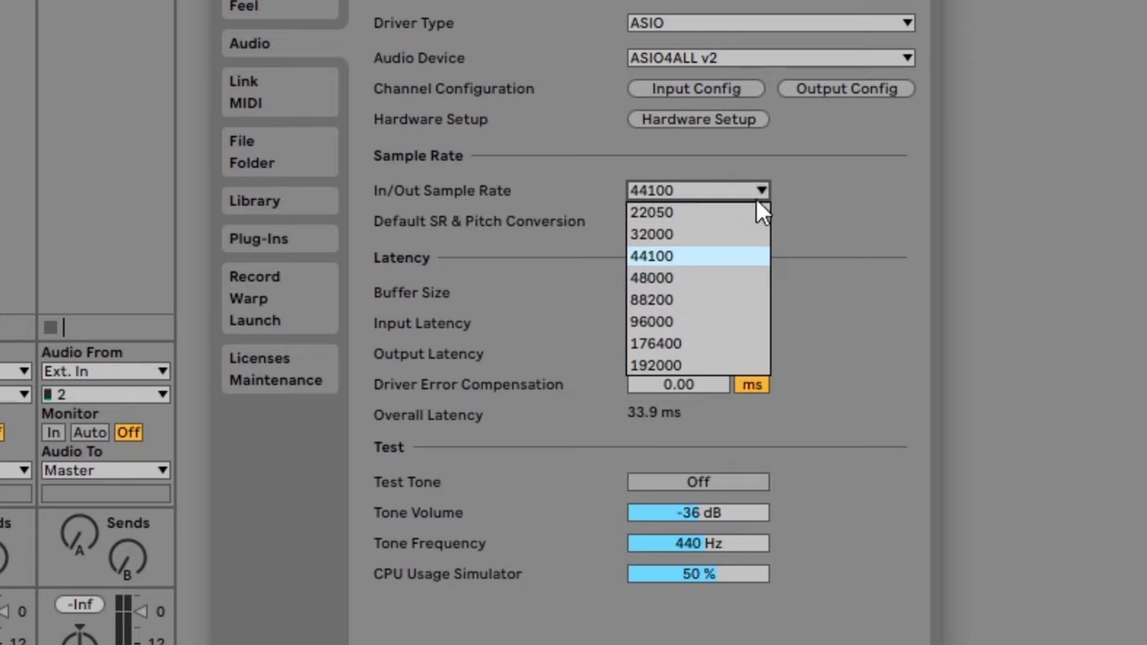
pyautogui.click(707, 328)
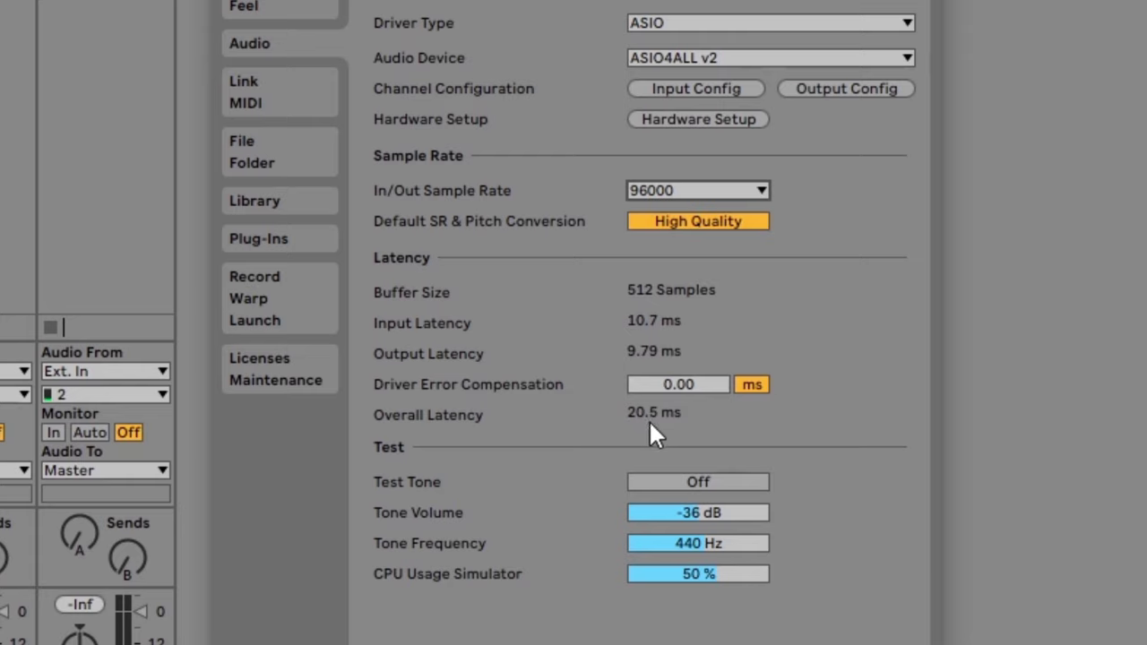
pyautogui.click(760, 192)
pyautogui.click(725, 276)
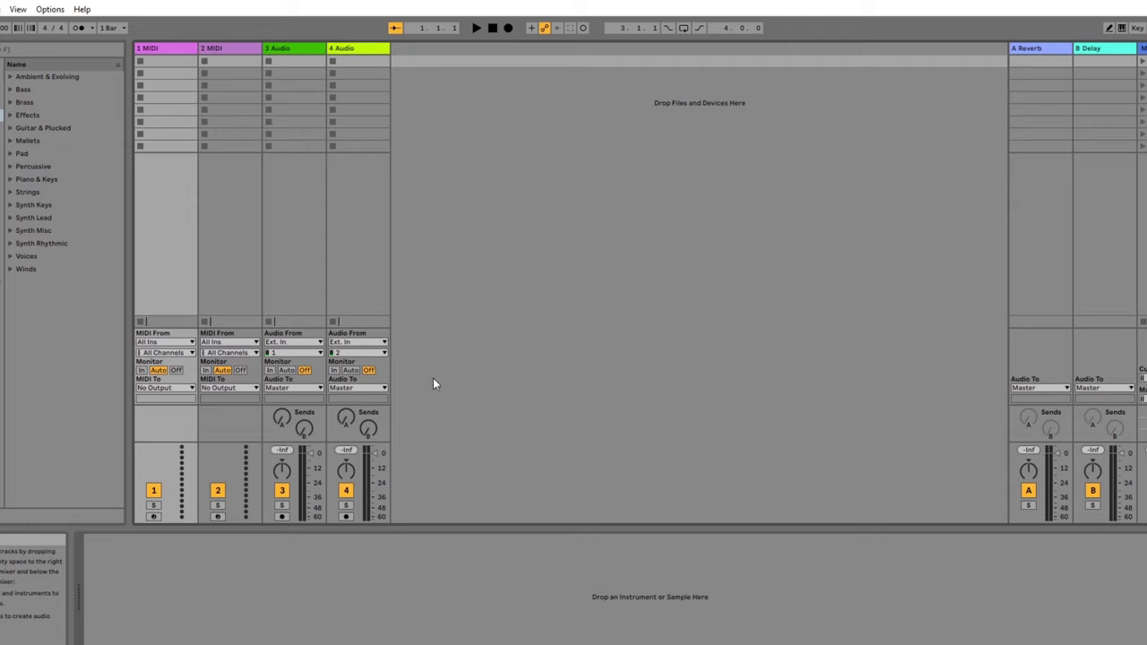
# In Arrangement View, delete both MIDI tracks and the second audio track.
pyautogui.click(18, 9)
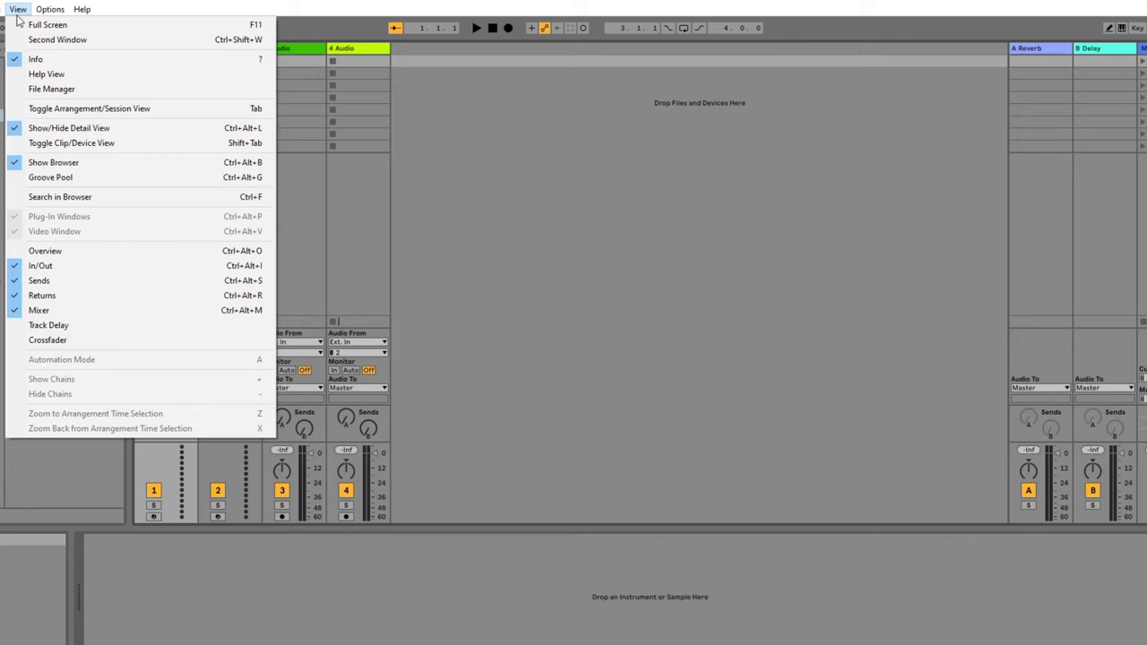
pyautogui.click(60, 111)
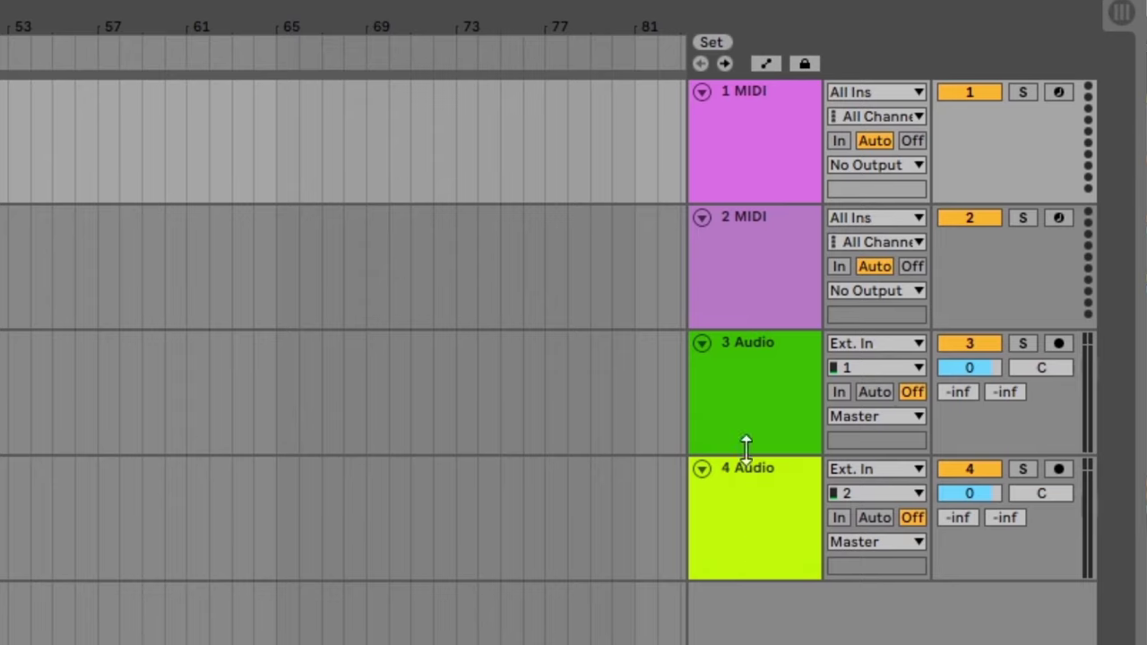
pyautogui.click(763, 136)
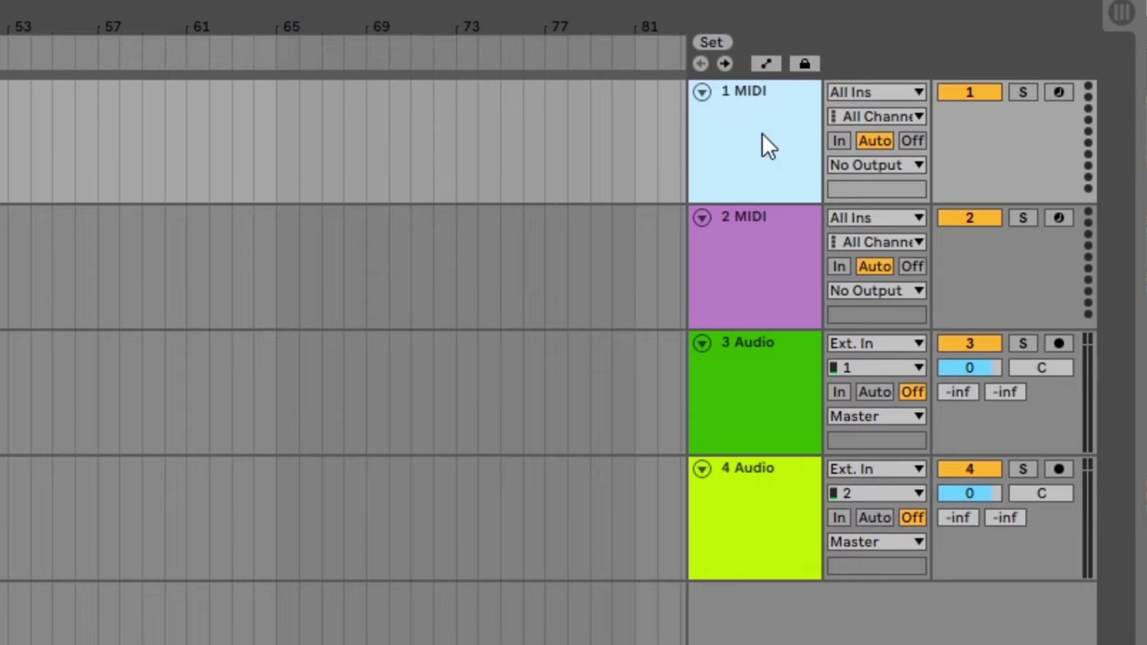
pyautogui.press('Delete')
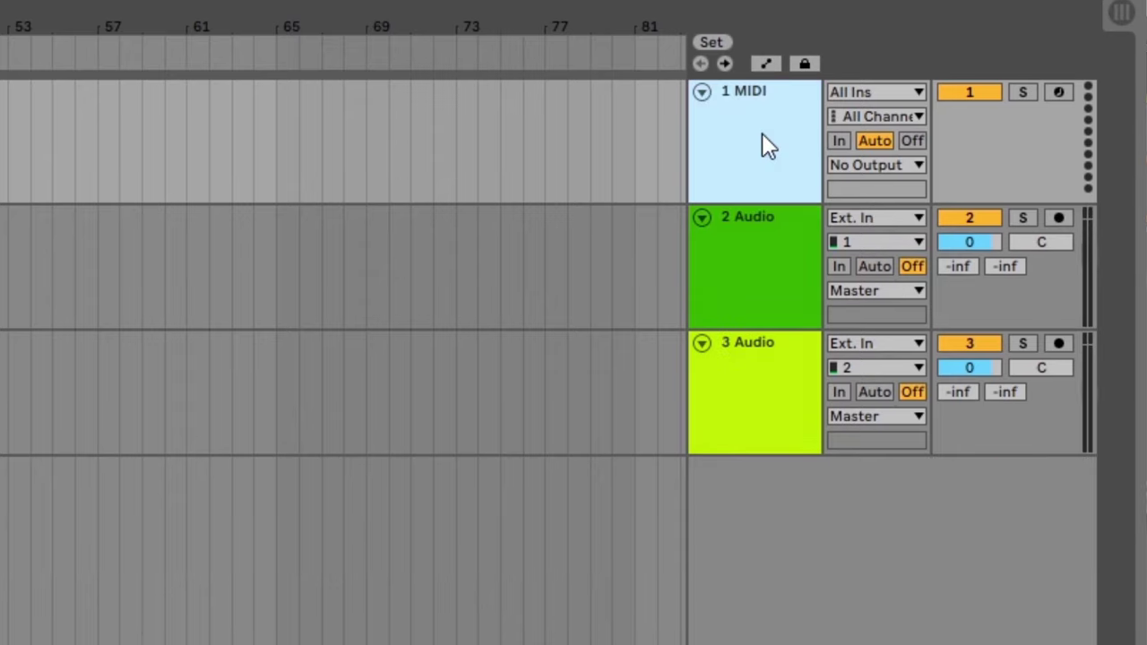
pyautogui.press('Delete')
pyautogui.rightClick(763, 137)
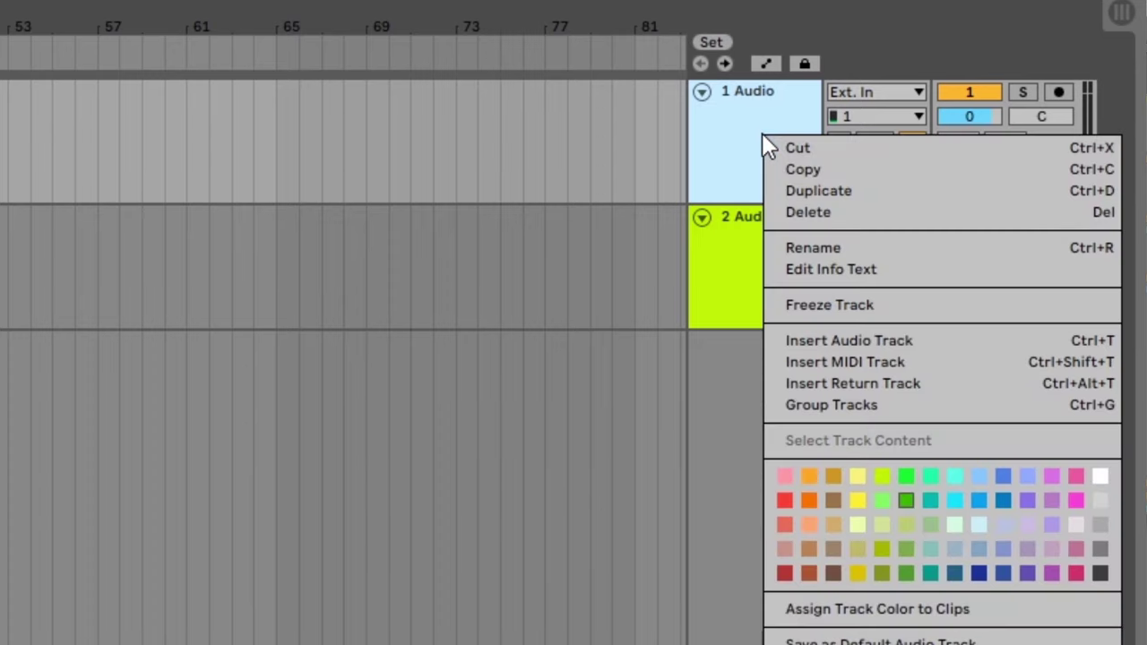
pyautogui.click(821, 214)
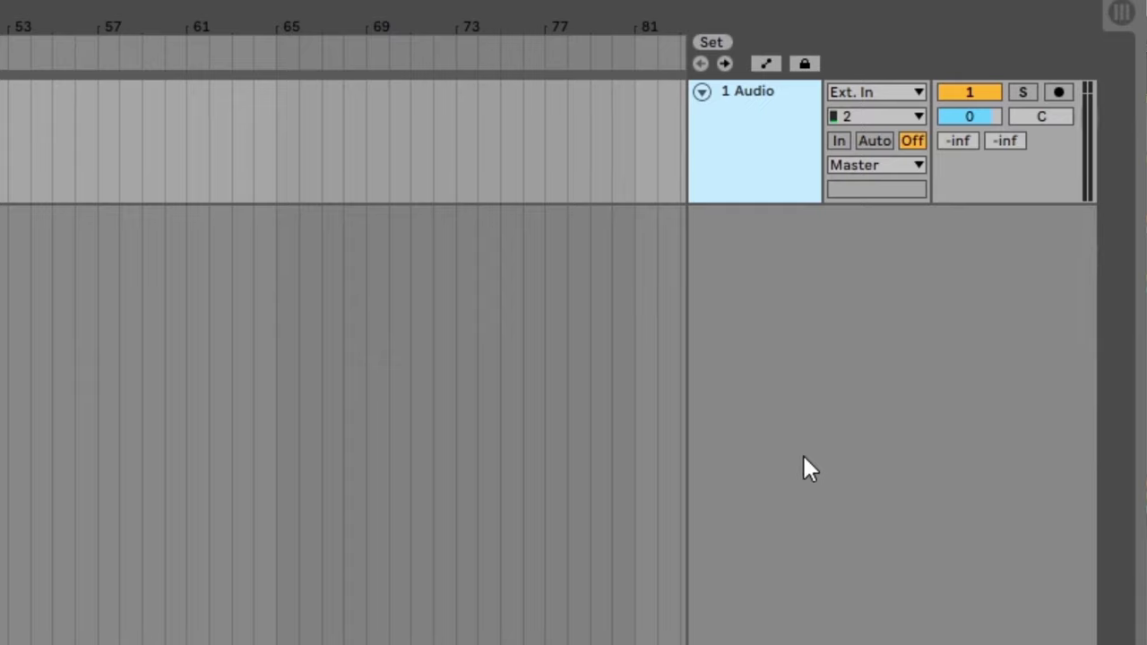
# Set the 1 Audio track's Ext. In channel to 1 and its monitoring to In.
pyautogui.click(802, 453)
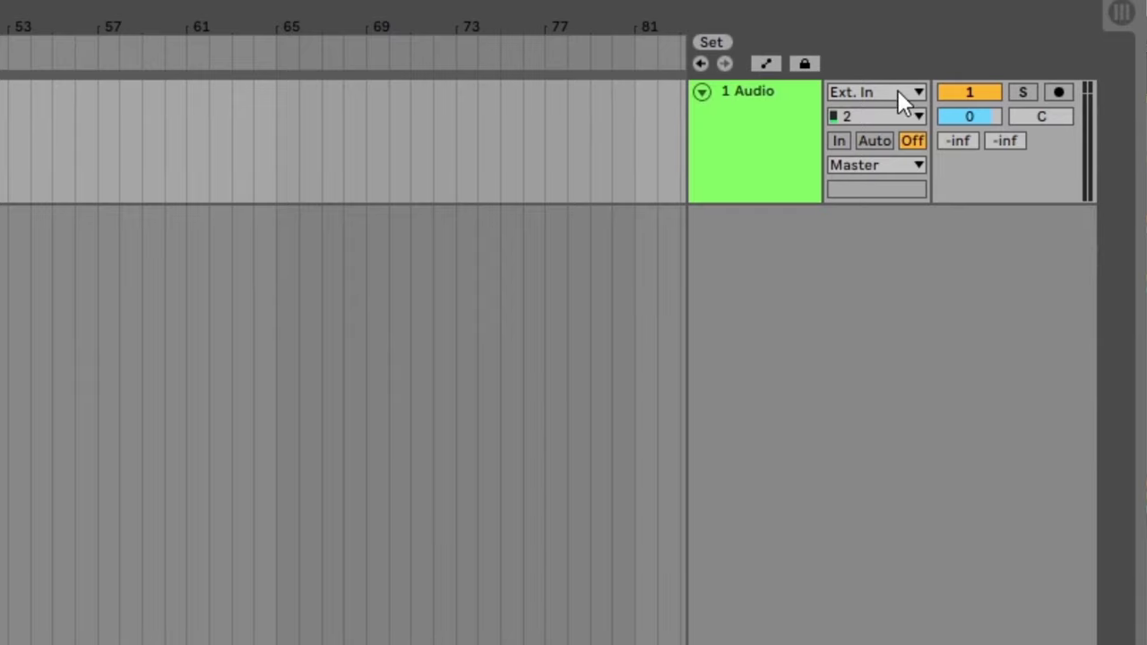
pyautogui.click(912, 118)
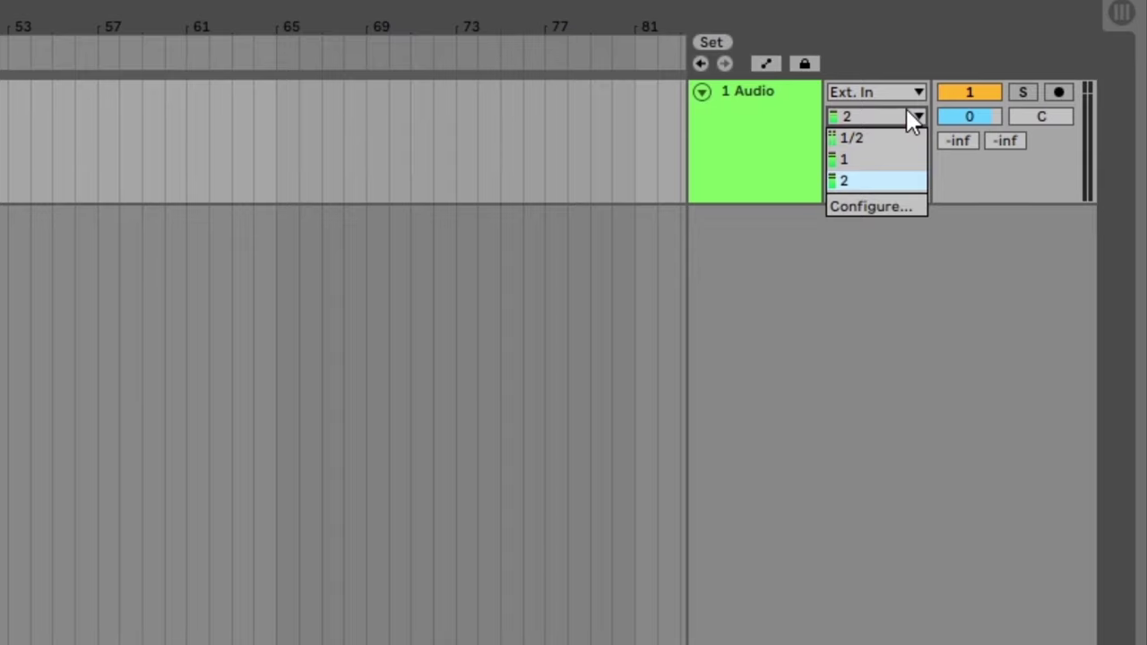
pyautogui.click(869, 158)
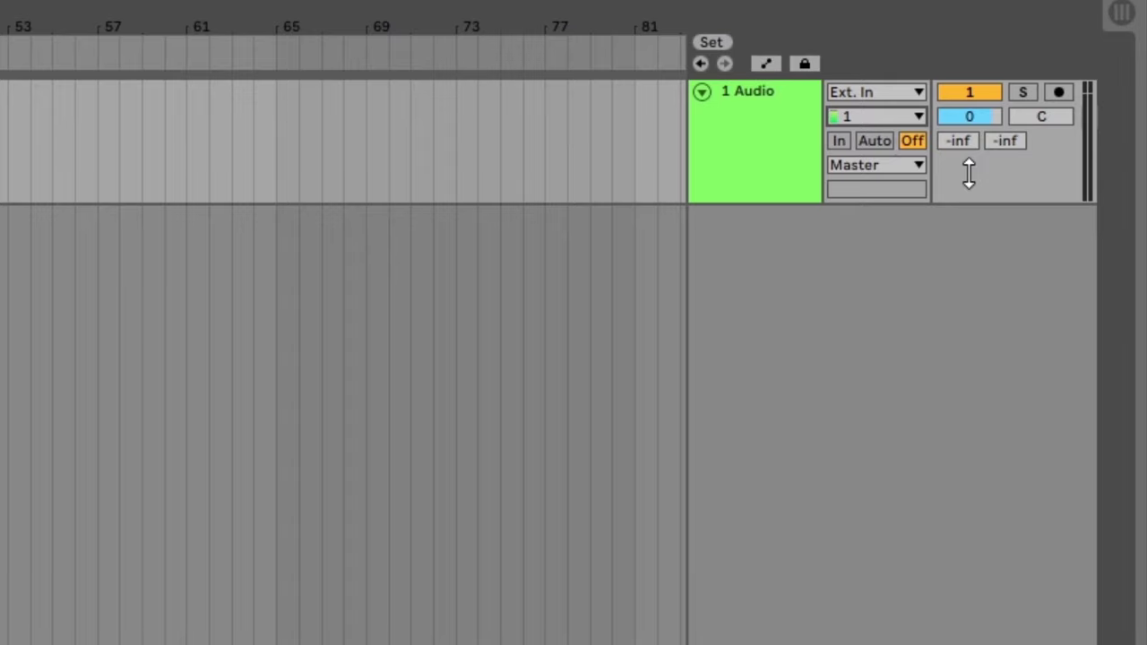
pyautogui.click(840, 140)
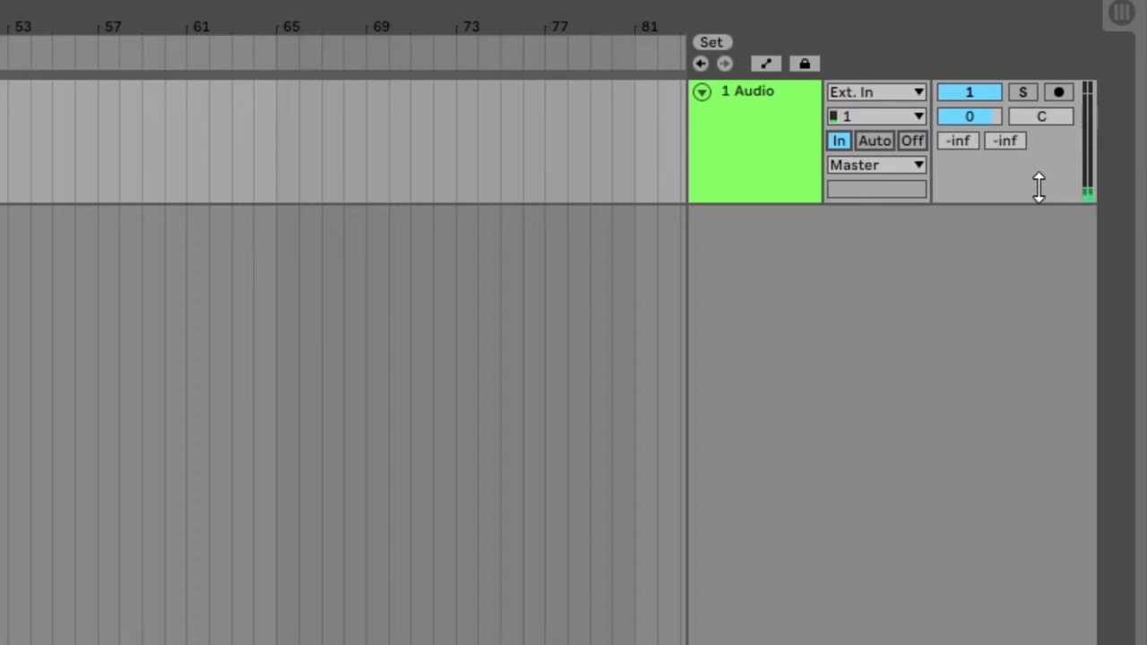
# Arm the 1 Audio track for recording and confirm its input remains channel 1.
pyautogui.click(1057, 91)
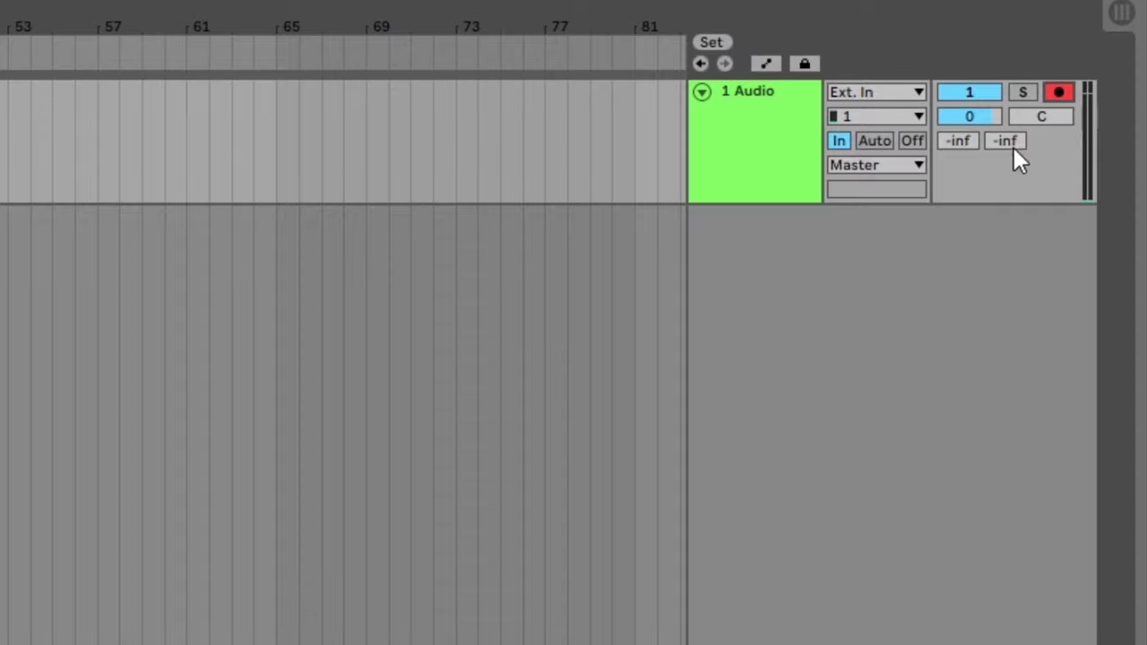
pyautogui.click(914, 116)
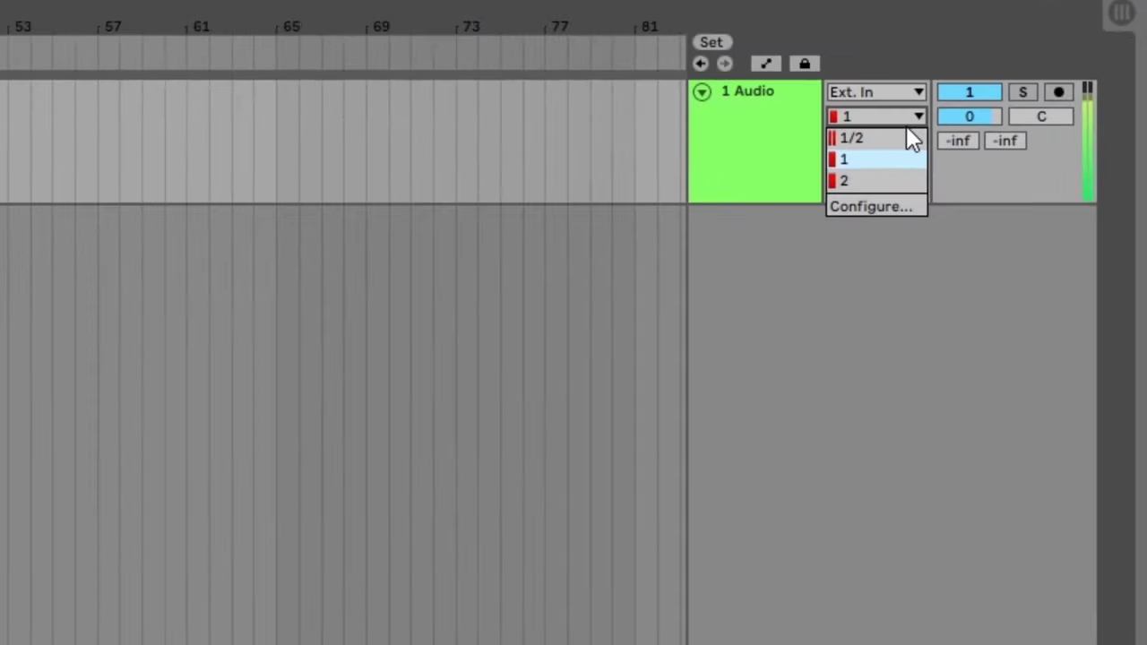
pyautogui.click(995, 268)
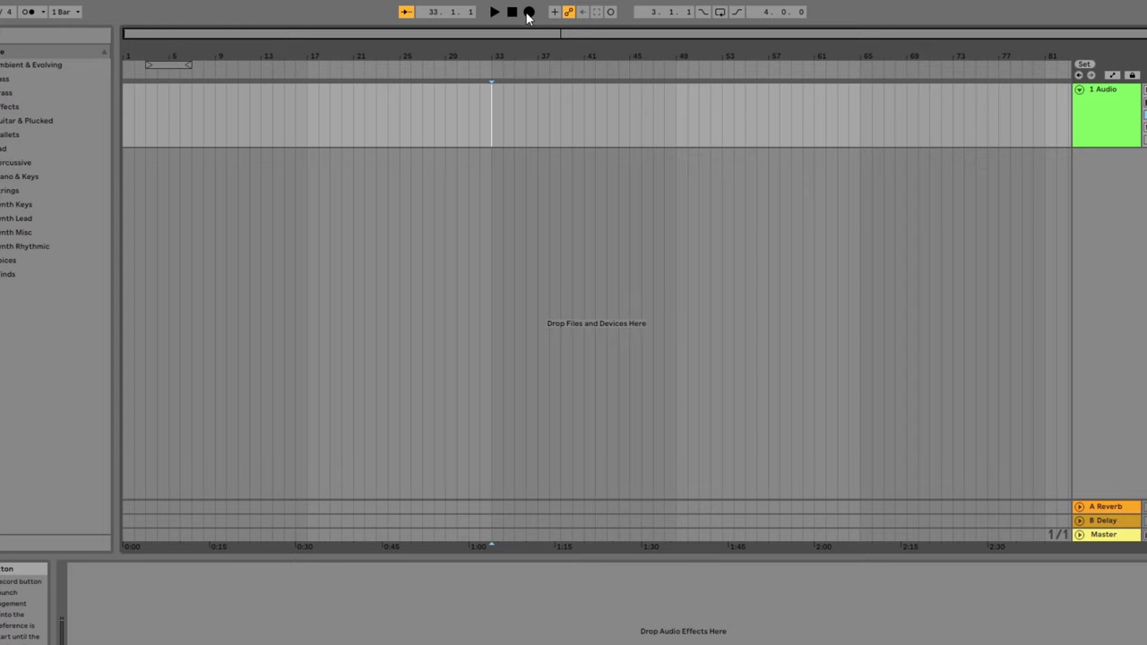
# Record the short 1-Audio 2 clip at bar 33 with Arrangement Record, then play it back.
pyautogui.click(528, 12)
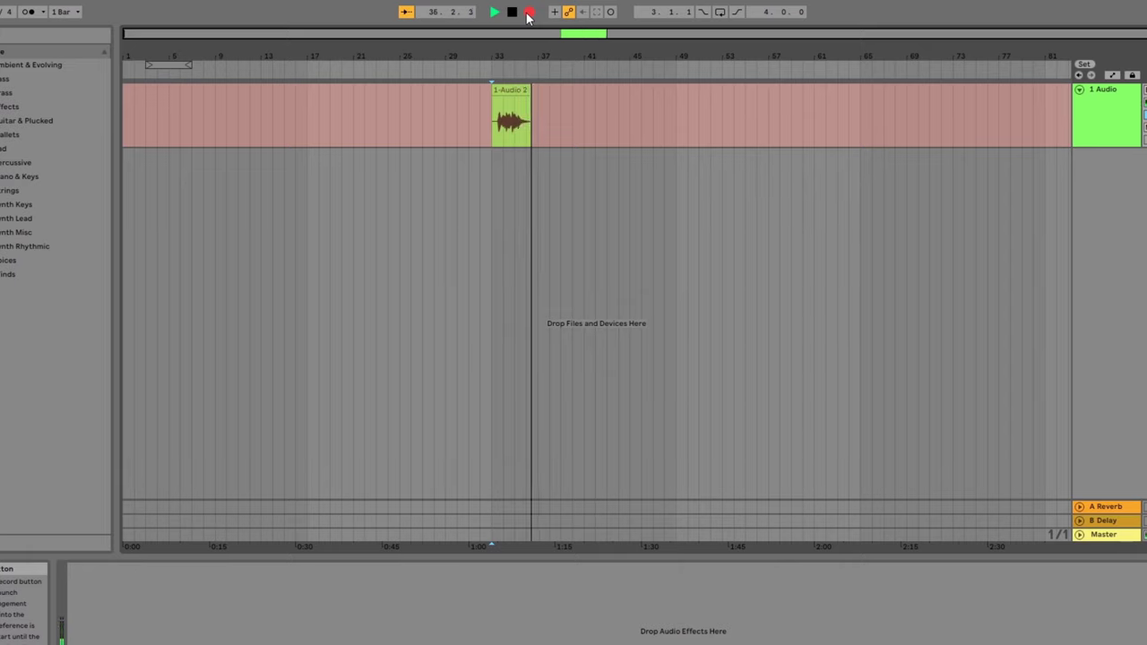
pyautogui.click(528, 12)
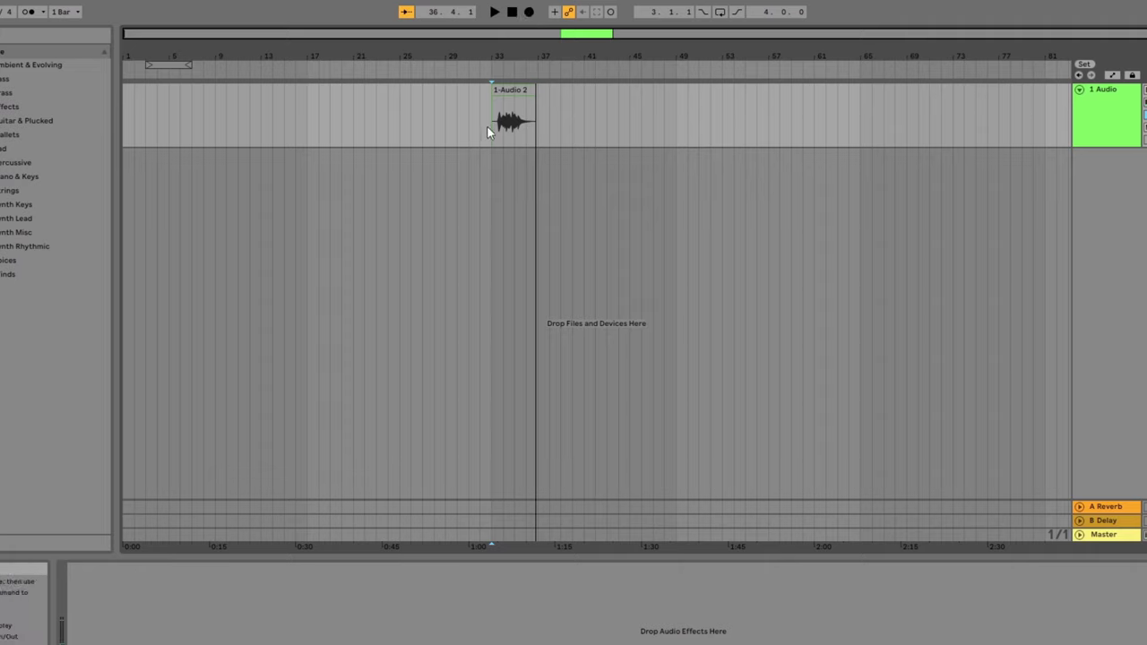
pyautogui.click(494, 12)
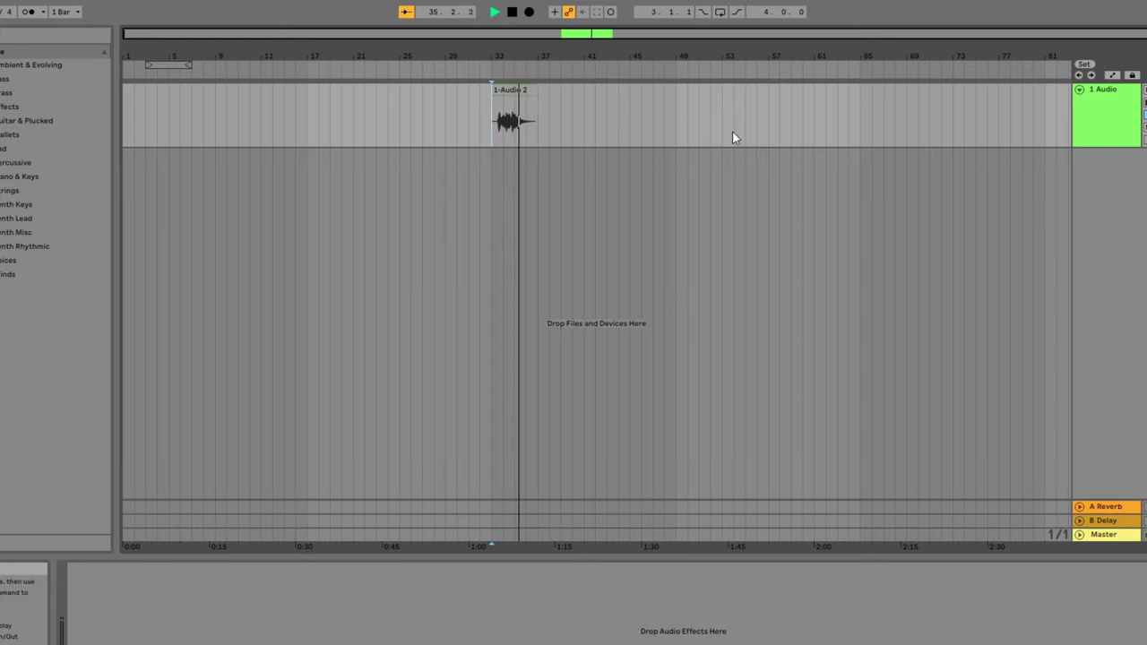
# Stop playback, set monitoring to Off, and play the 1-Audio 2 clip from its start.
pyautogui.press('space')
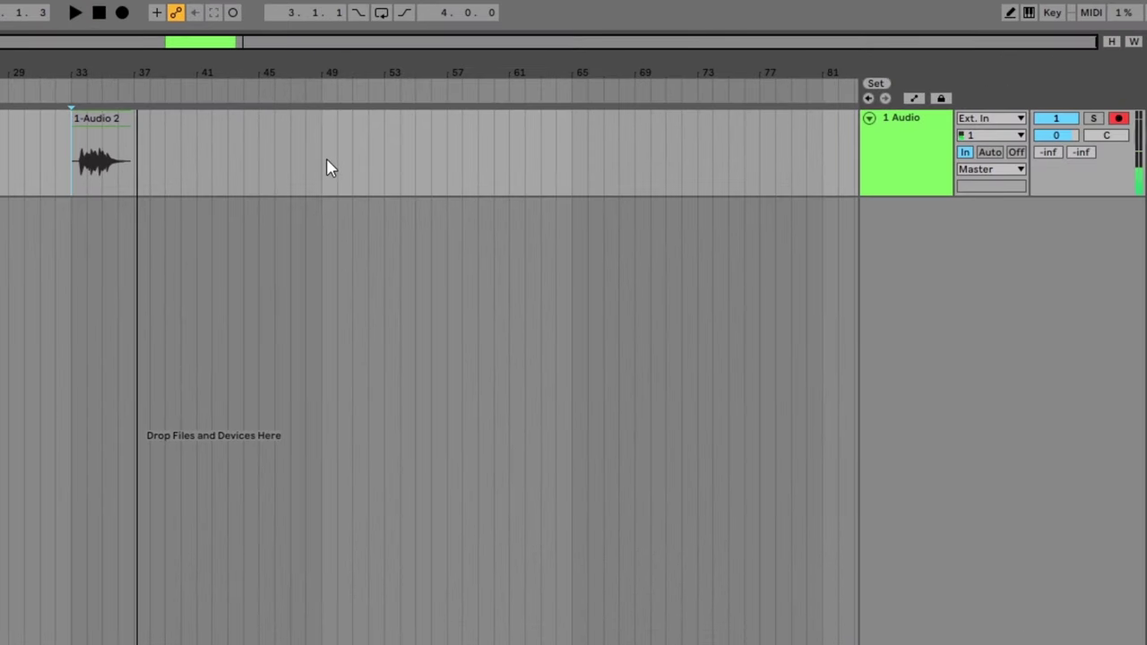
pyautogui.click(1020, 151)
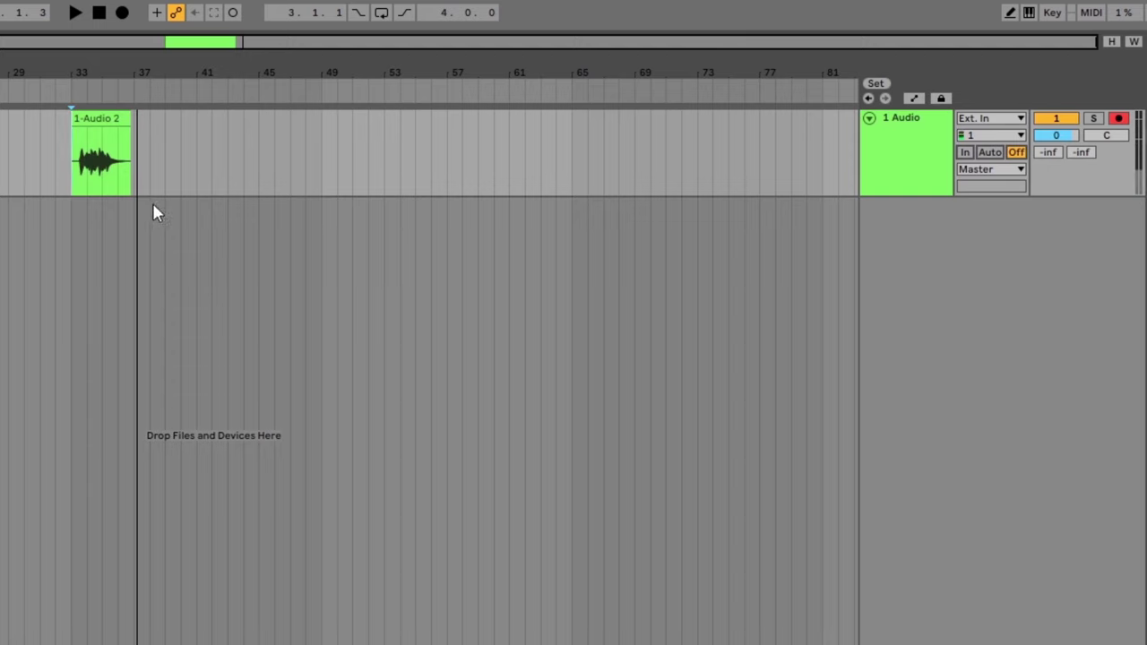
pyautogui.click(71, 161)
pyautogui.click(76, 13)
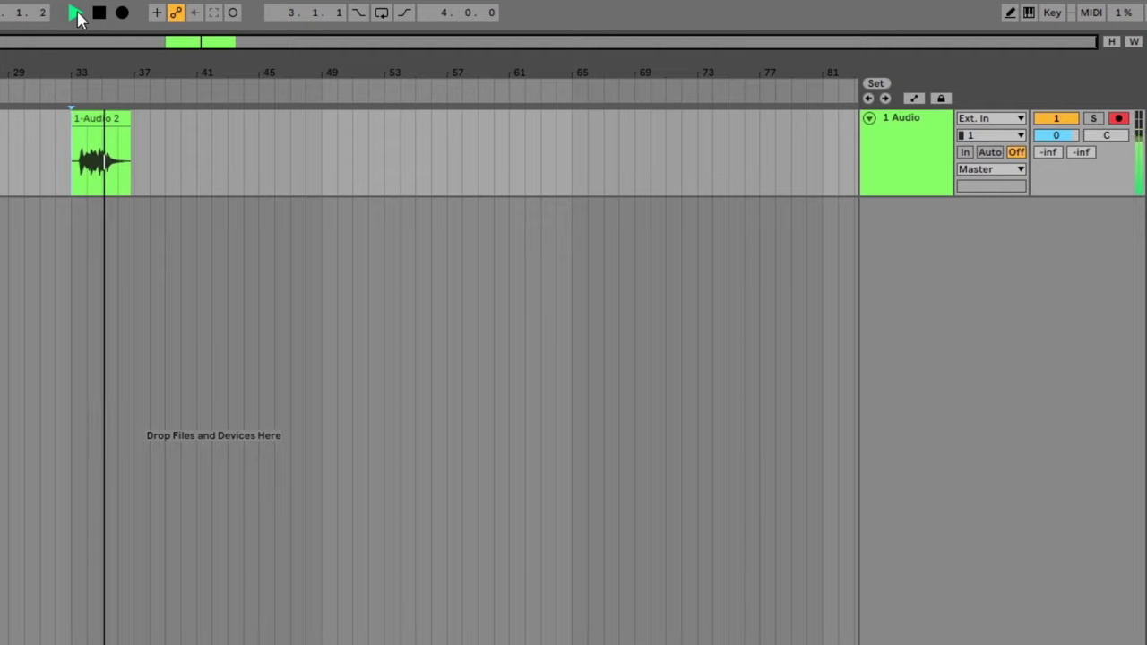
pyautogui.click(99, 16)
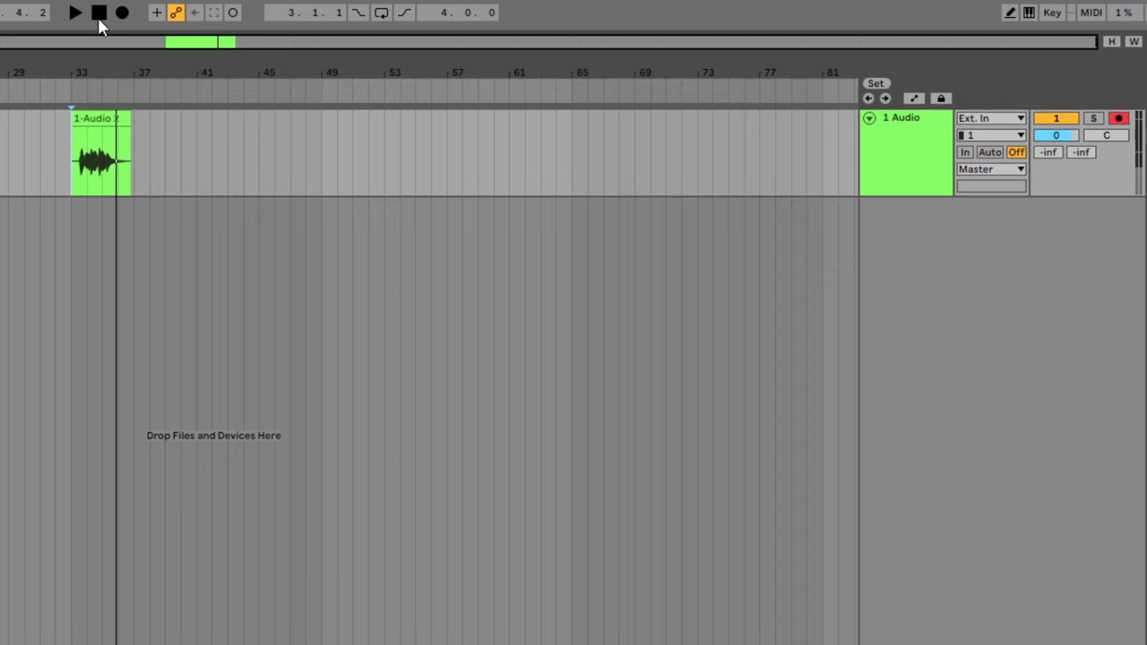
pyautogui.click(55, 174)
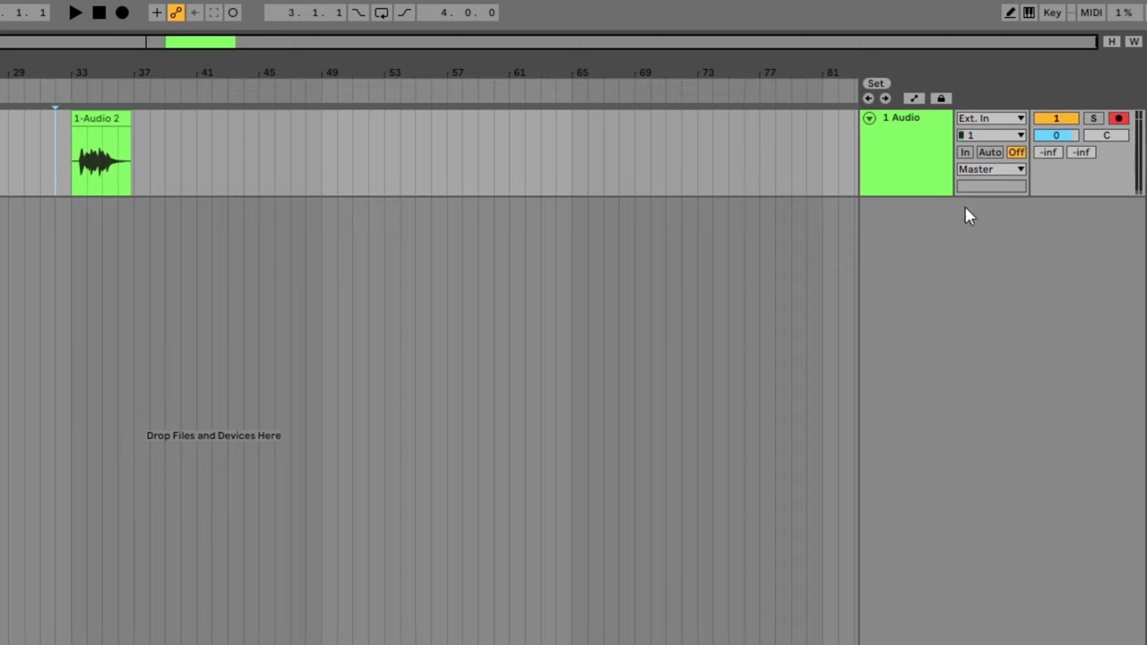
# Set the track's monitoring to Auto, then play and stop the 1-Audio 2 clip.
pyautogui.click(989, 152)
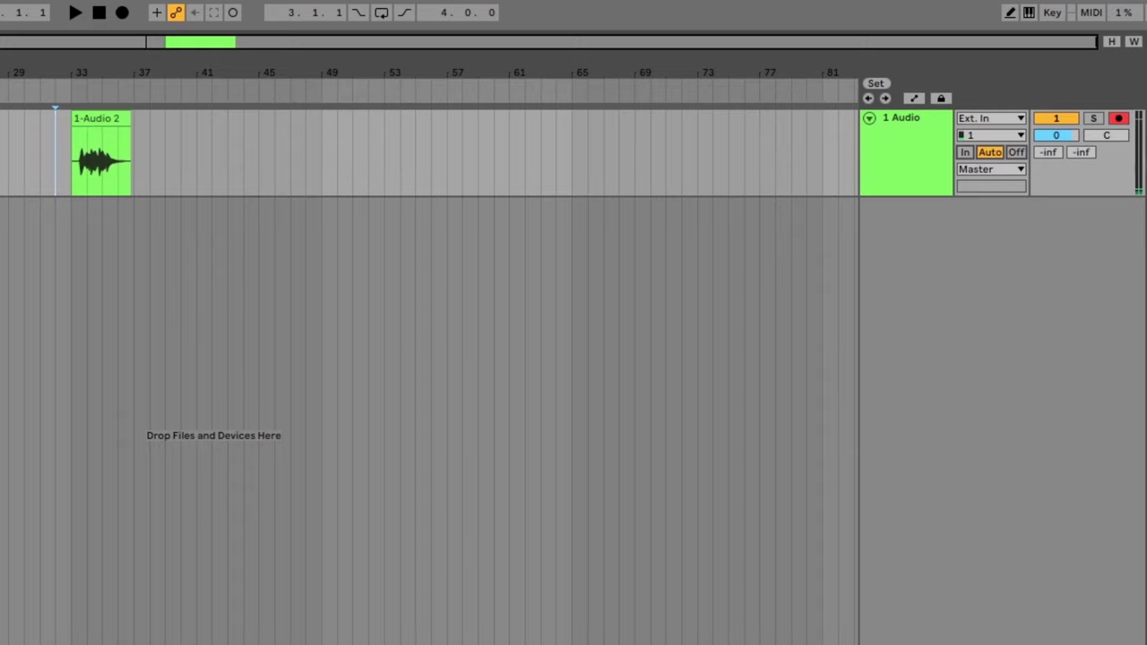
pyautogui.click(76, 12)
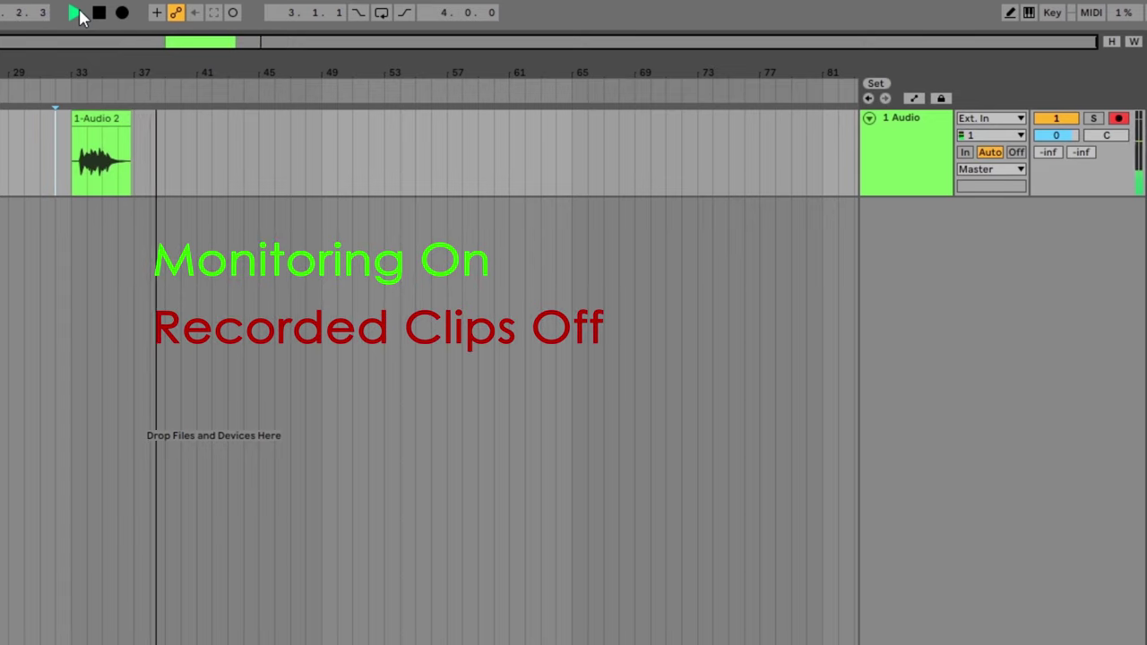
pyautogui.click(99, 15)
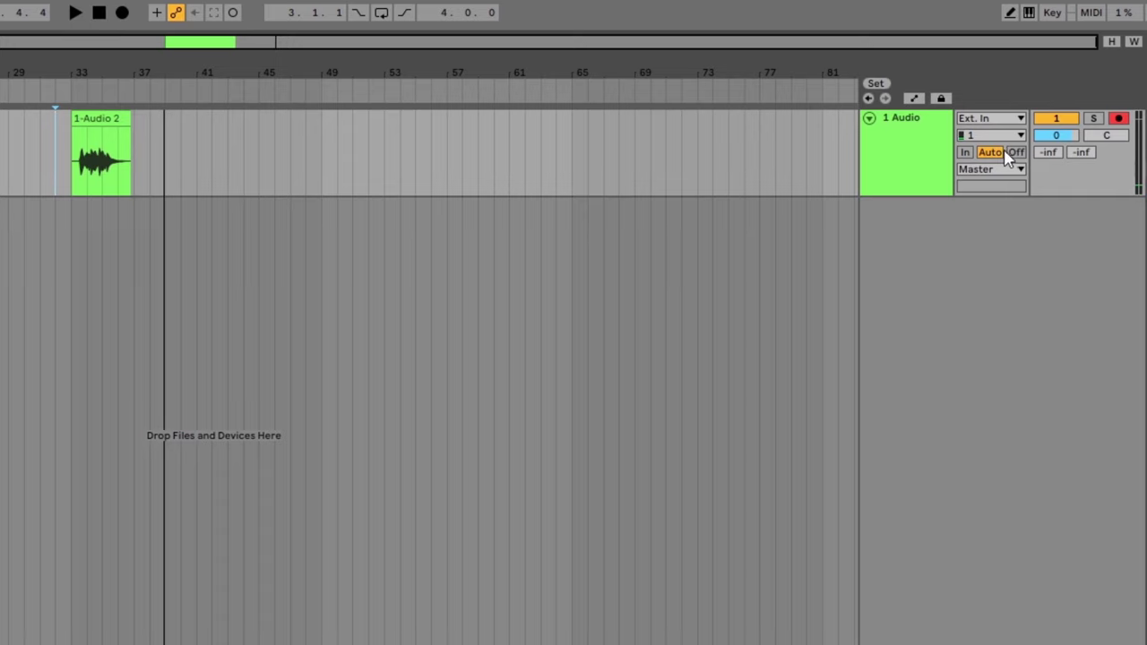
# Set track 1's monitoring to In and insert a new audio track.
pyautogui.click(963, 154)
pyautogui.rightClick(912, 154)
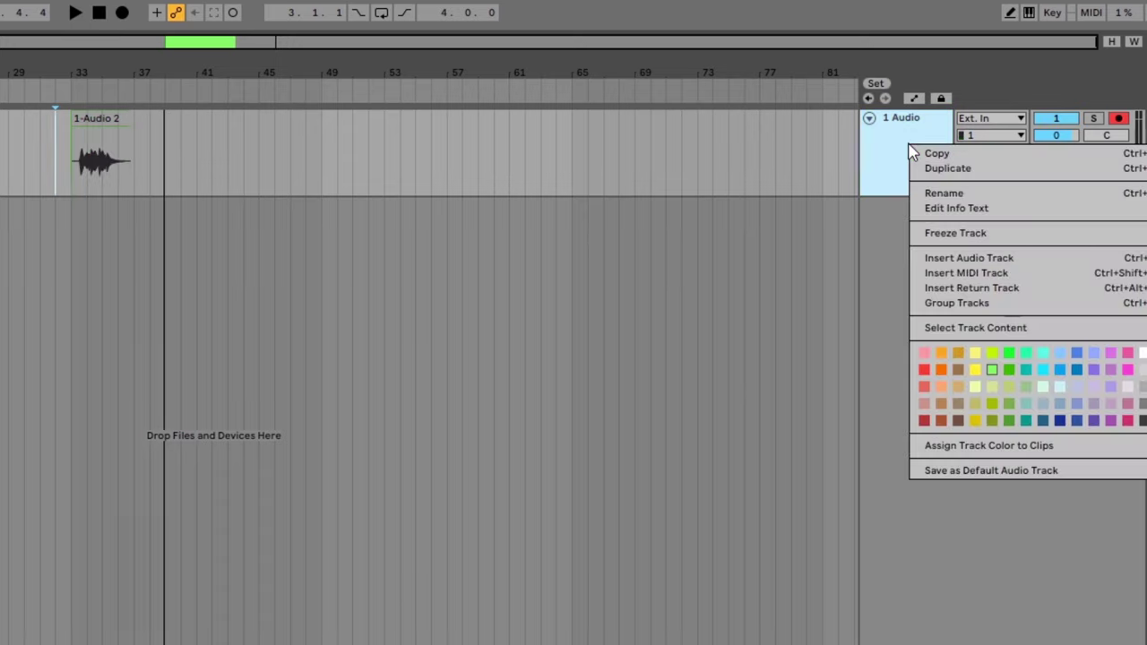
pyautogui.click(954, 261)
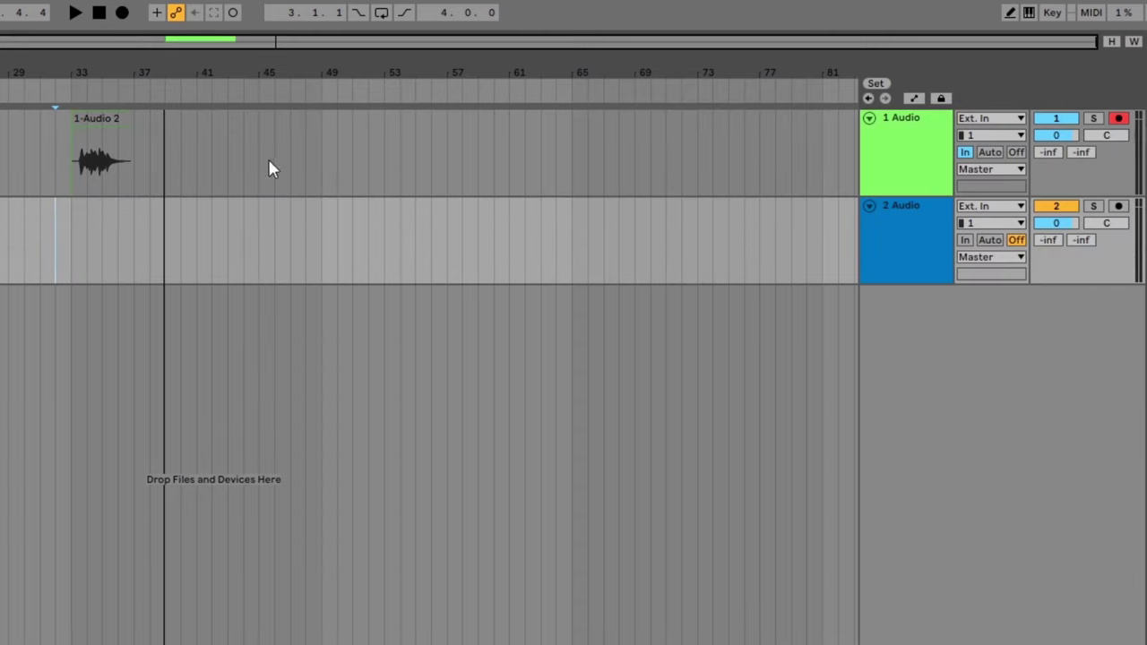
# Move the 1-Audio 2 clip onto track 2 and play it back briefly.
pyautogui.moveTo(97, 123); pyautogui.dragTo(104, 216)
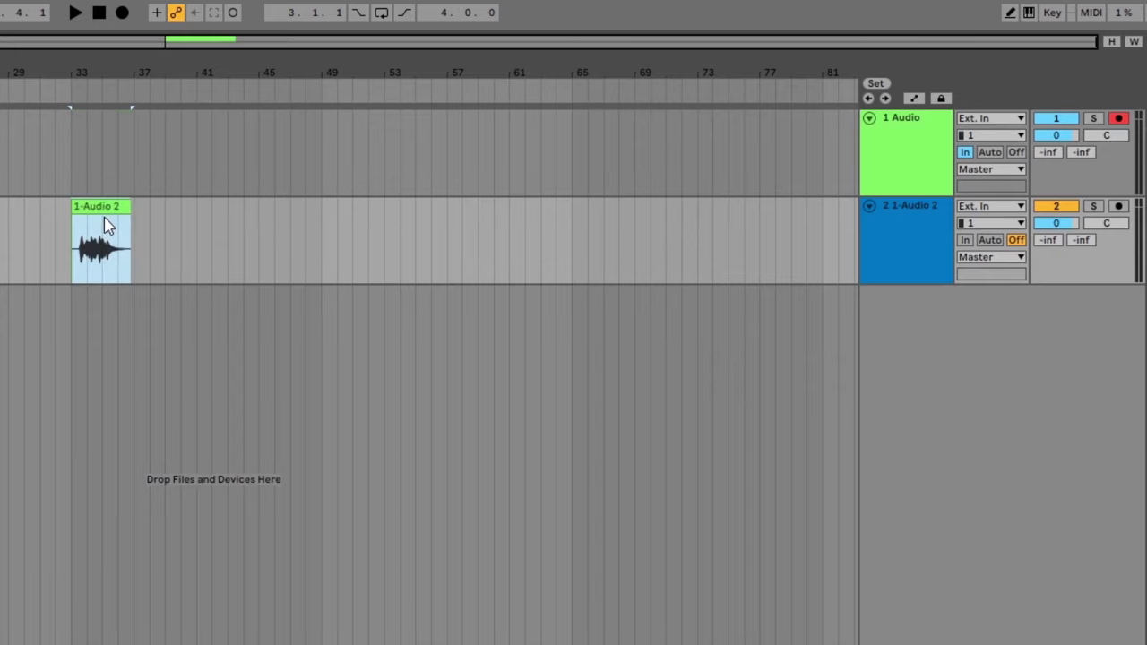
pyautogui.click(56, 222)
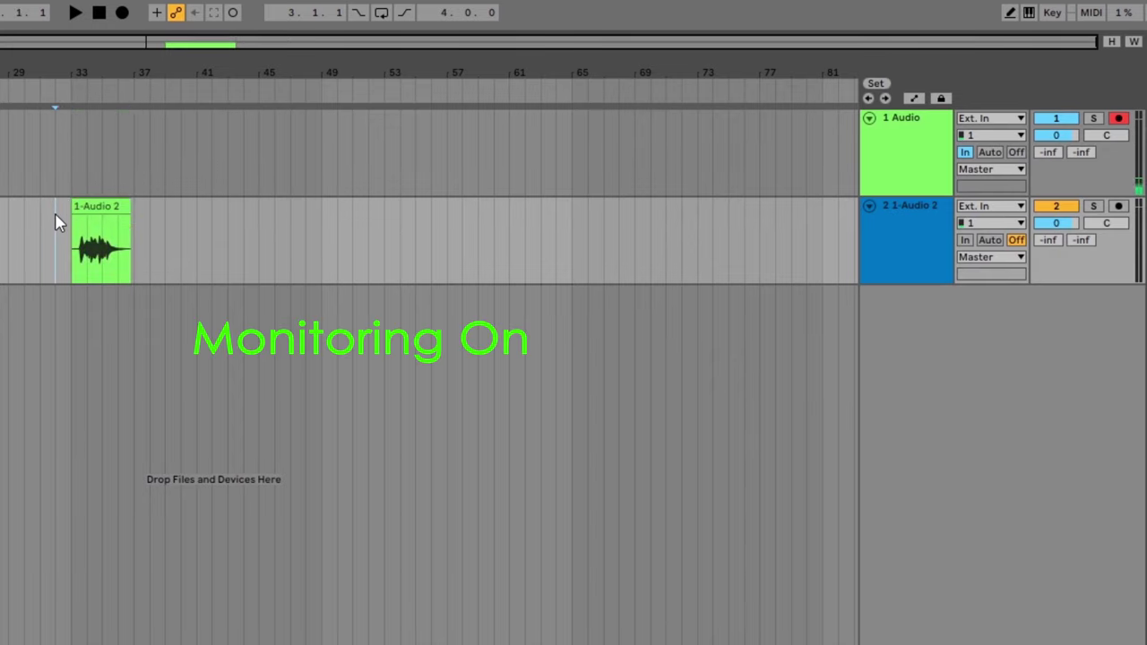
pyautogui.click(77, 14)
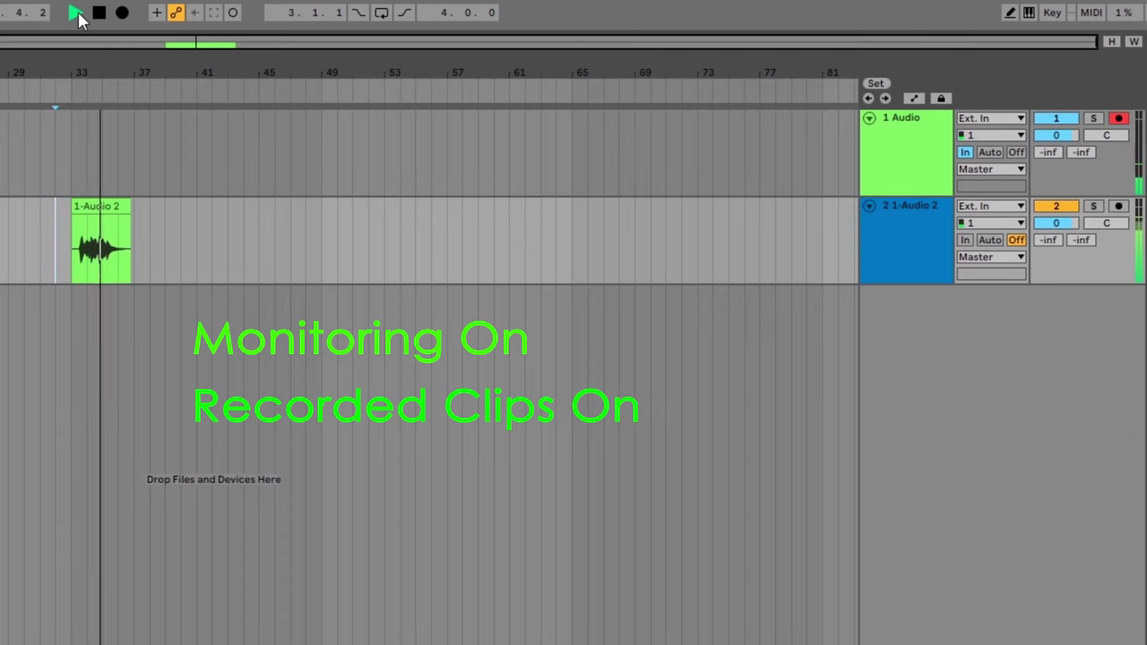
pyautogui.click(99, 14)
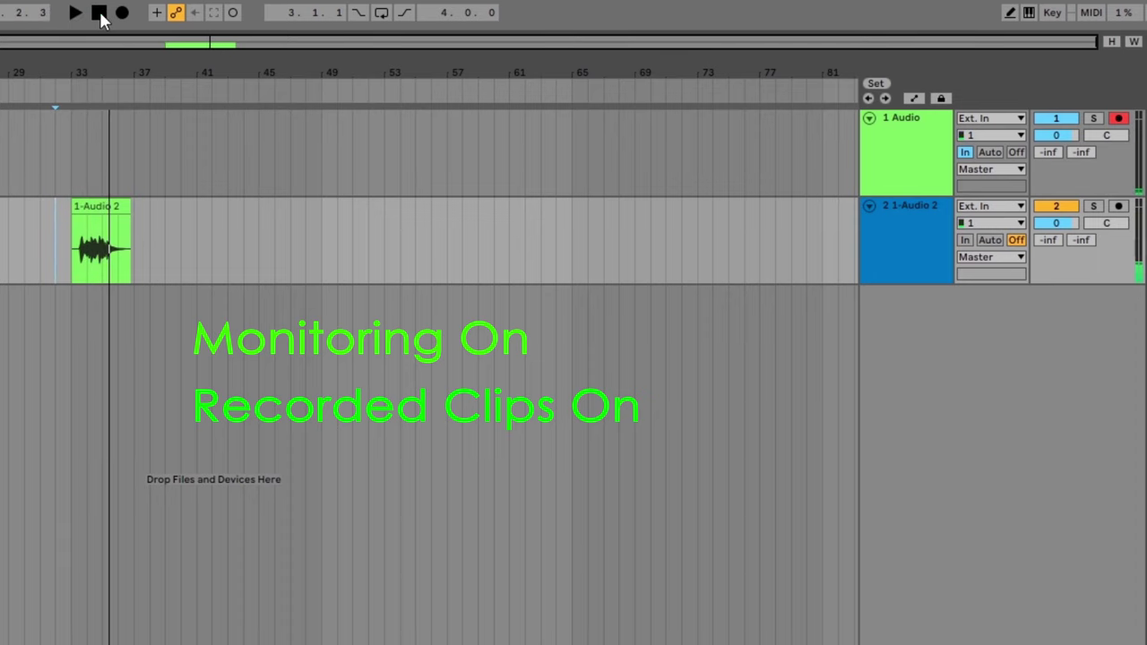
# Reset the start point to bar 33, load Amp from Audio Effects onto the guitar track, and play.
pyautogui.click(64, 224)
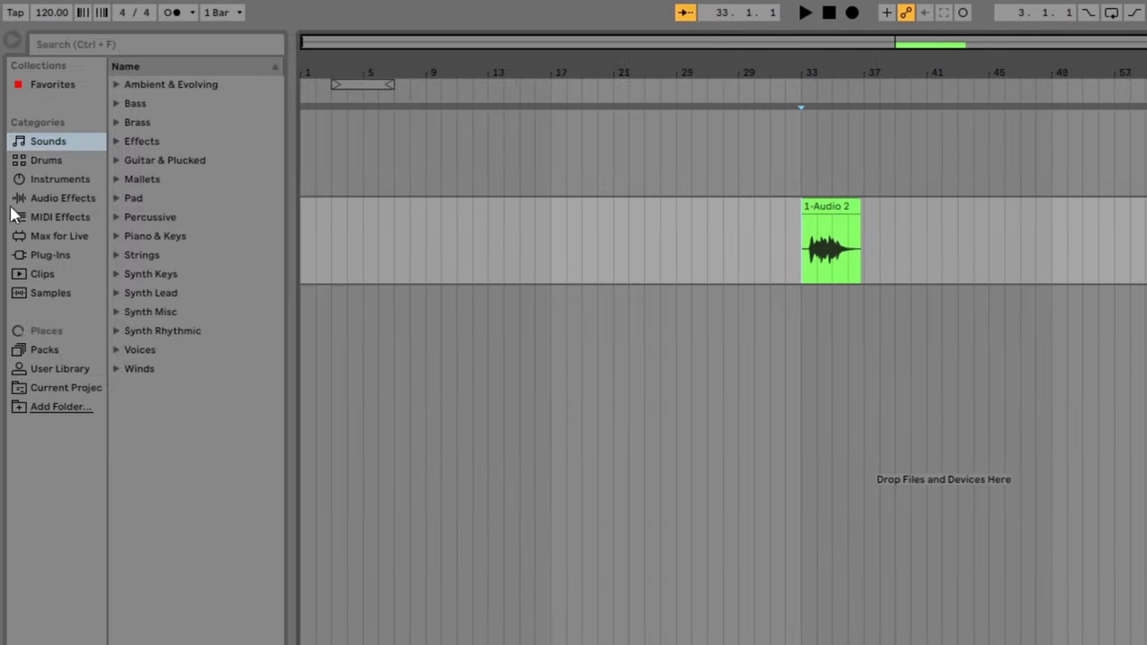
pyautogui.click(45, 199)
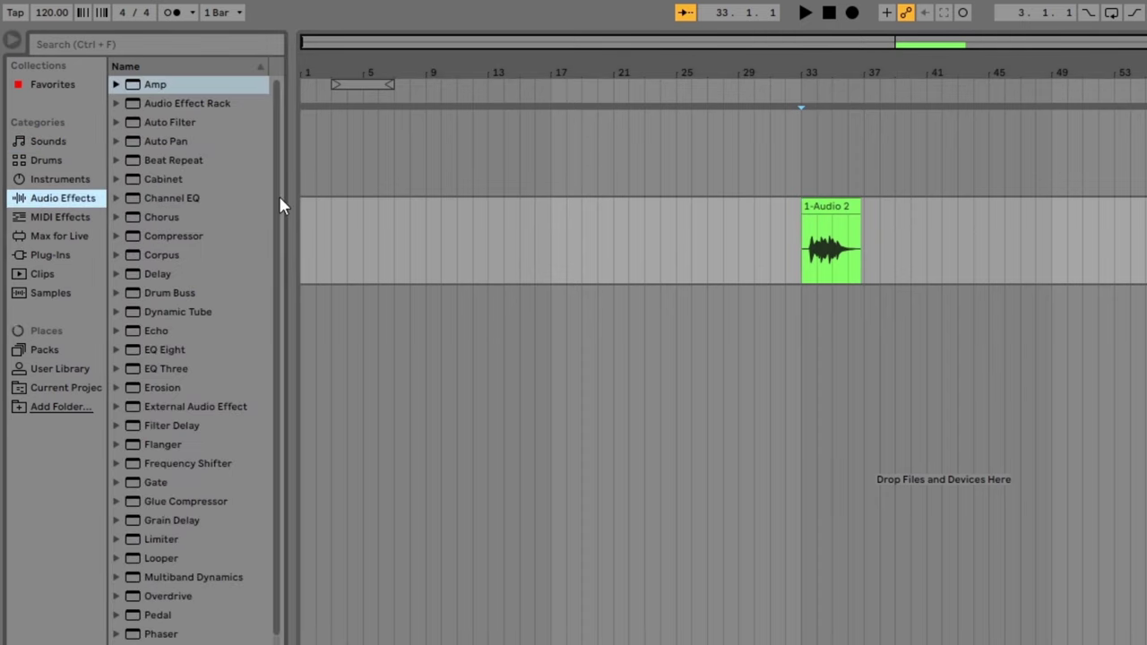
pyautogui.moveTo(279, 195); pyautogui.dragTo(281, 137)
pyautogui.click(116, 85)
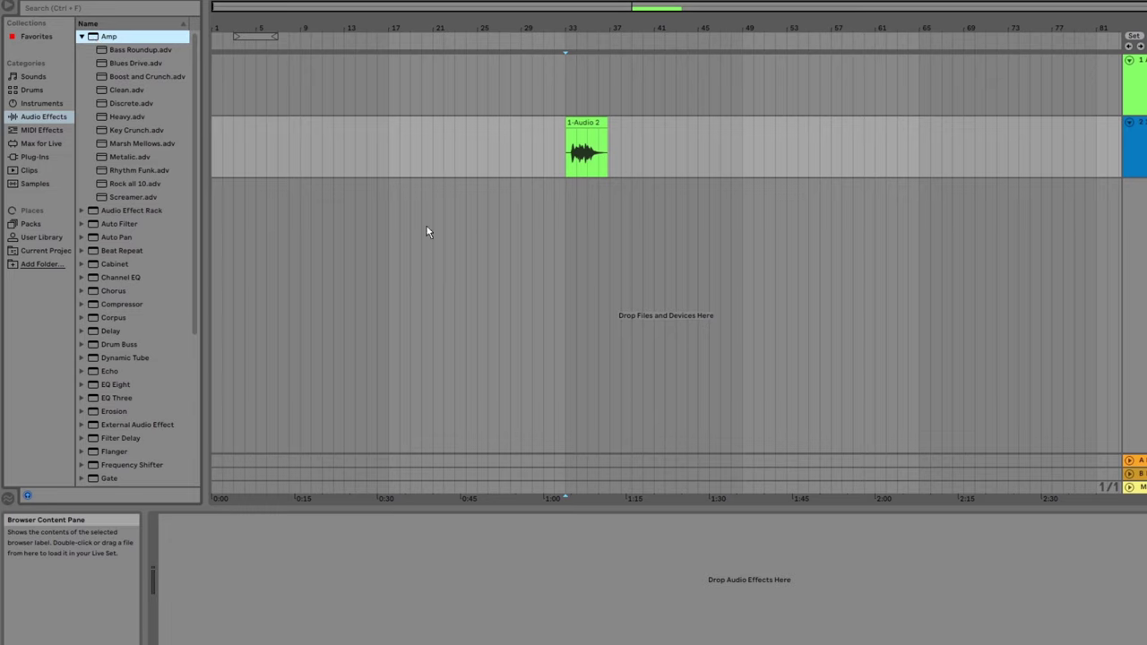
pyautogui.click(256, 547)
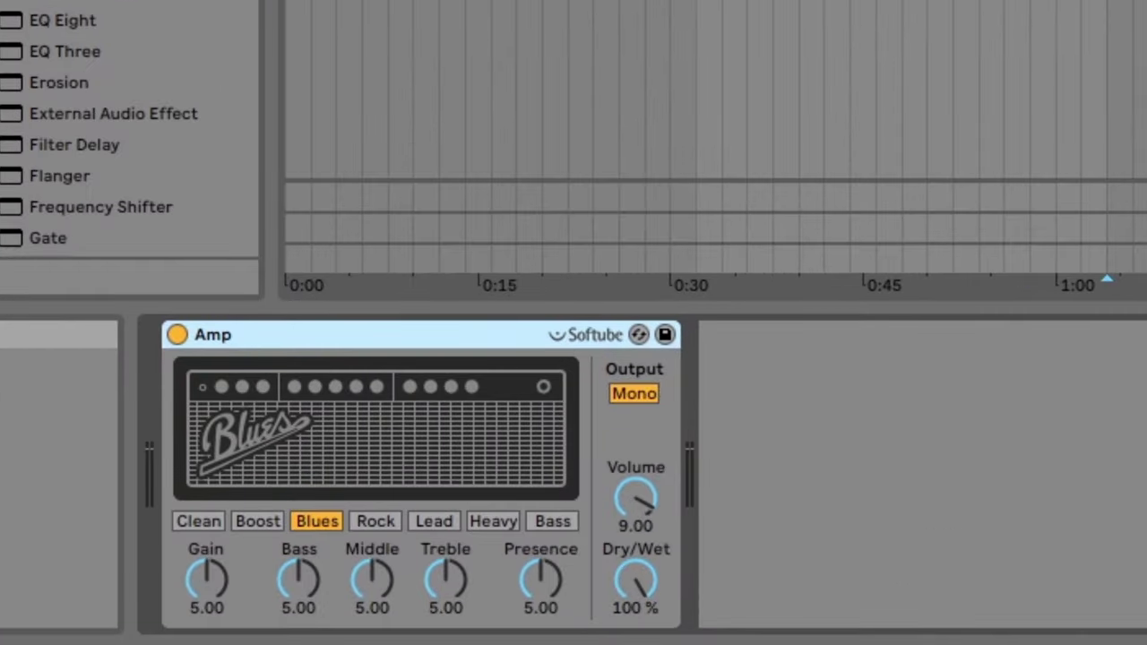
pyautogui.press('space')
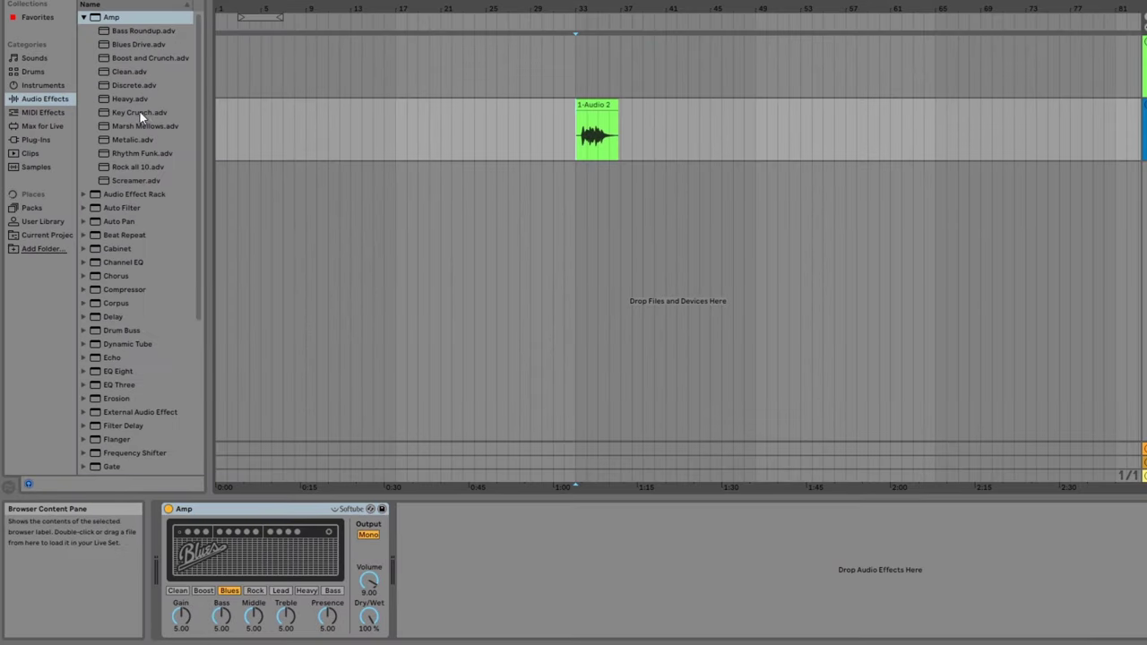
# Load the Key Crunch preset into the Amp and raise its gain to 6.83 while playing.
pyautogui.click(139, 112)
pyautogui.press('Return')
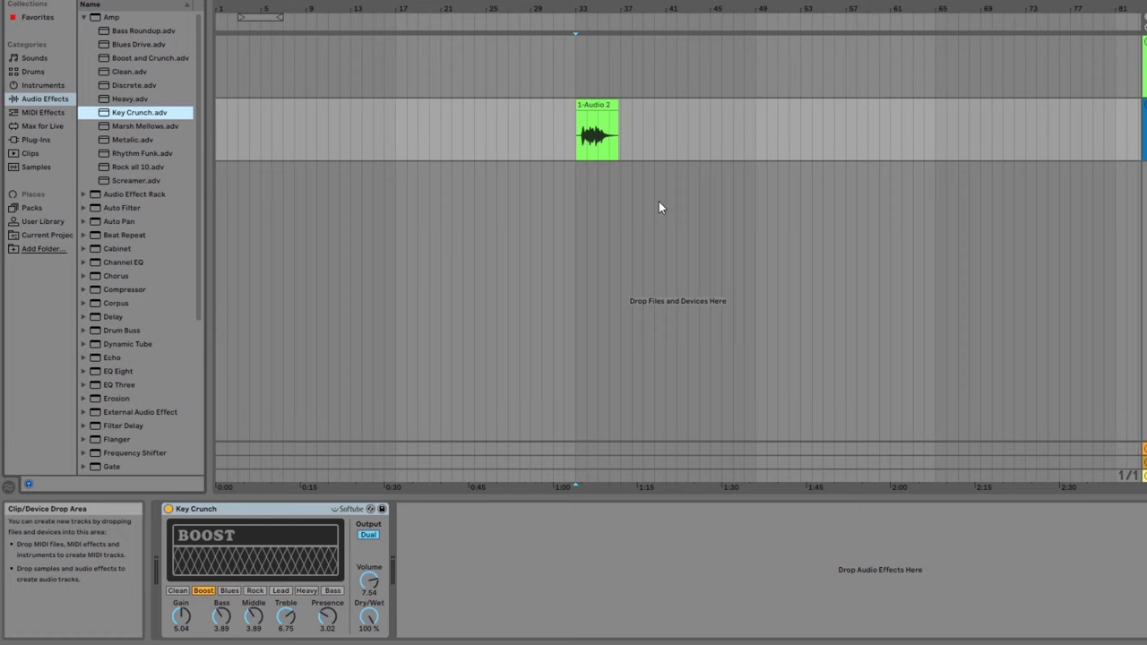
pyautogui.press('space')
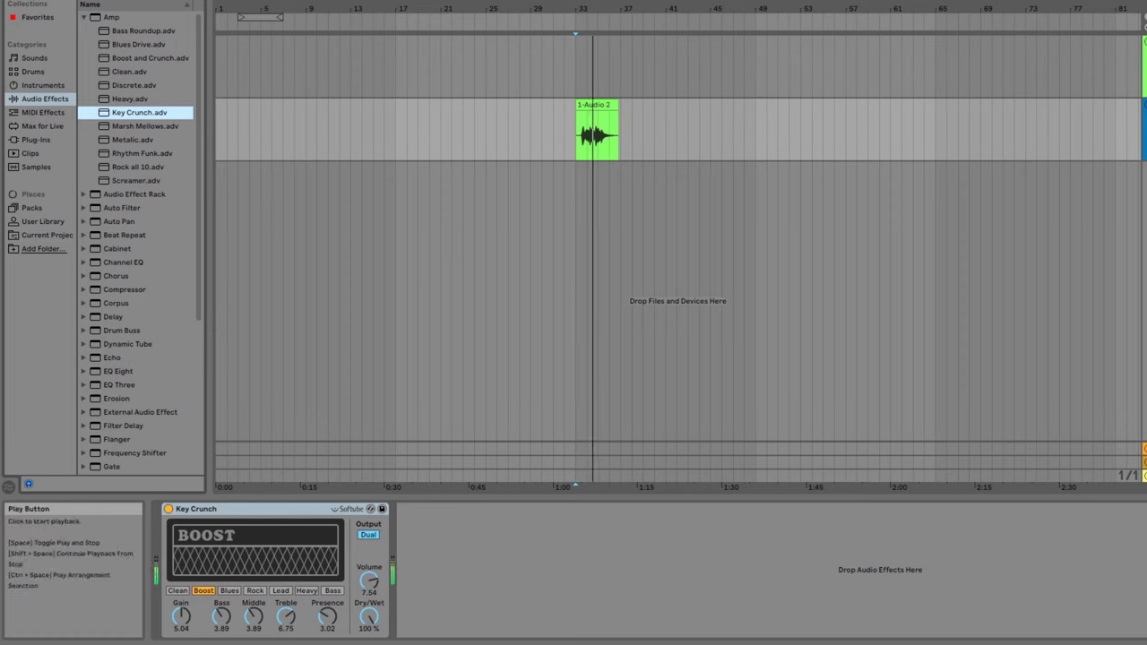
pyautogui.moveTo(182, 615); pyautogui.dragTo(182, 593)
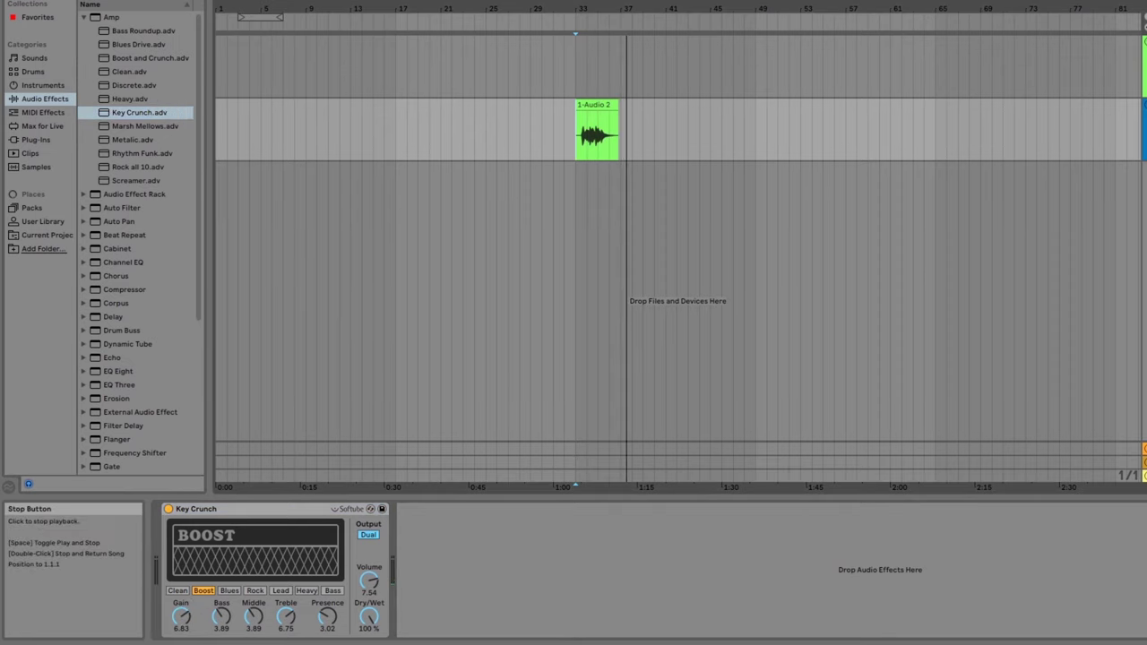
pyautogui.press('space')
pyautogui.press('space')
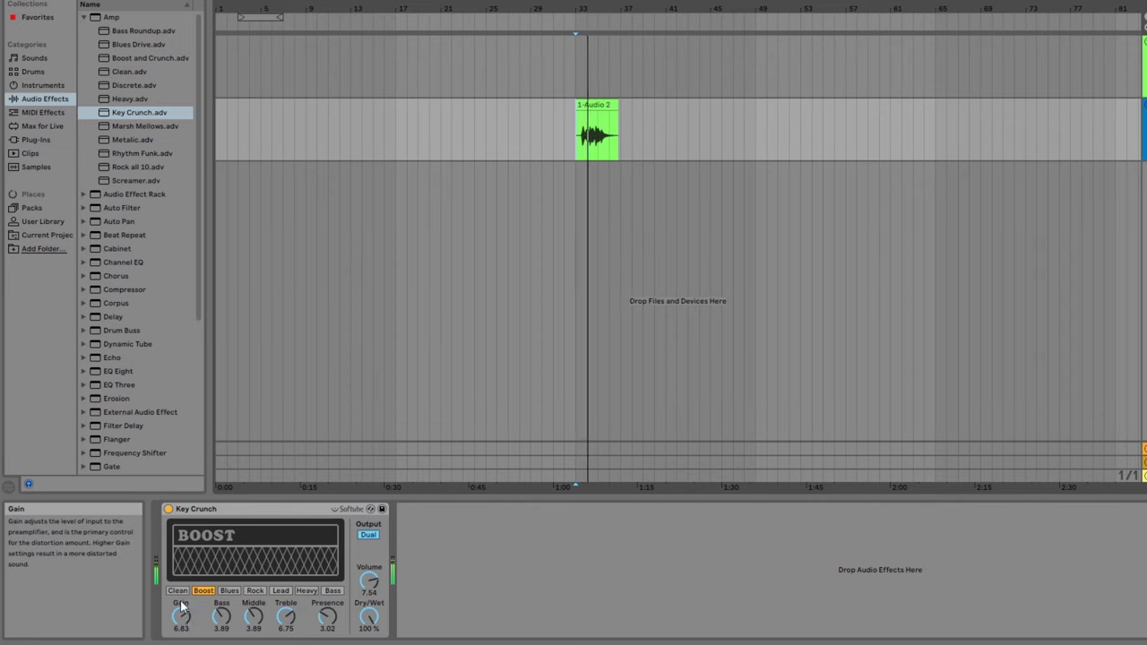
# Try the Blues and Rock amp types, settle on Lead, then switch the amp off.
pyautogui.click(228, 592)
pyautogui.click(255, 592)
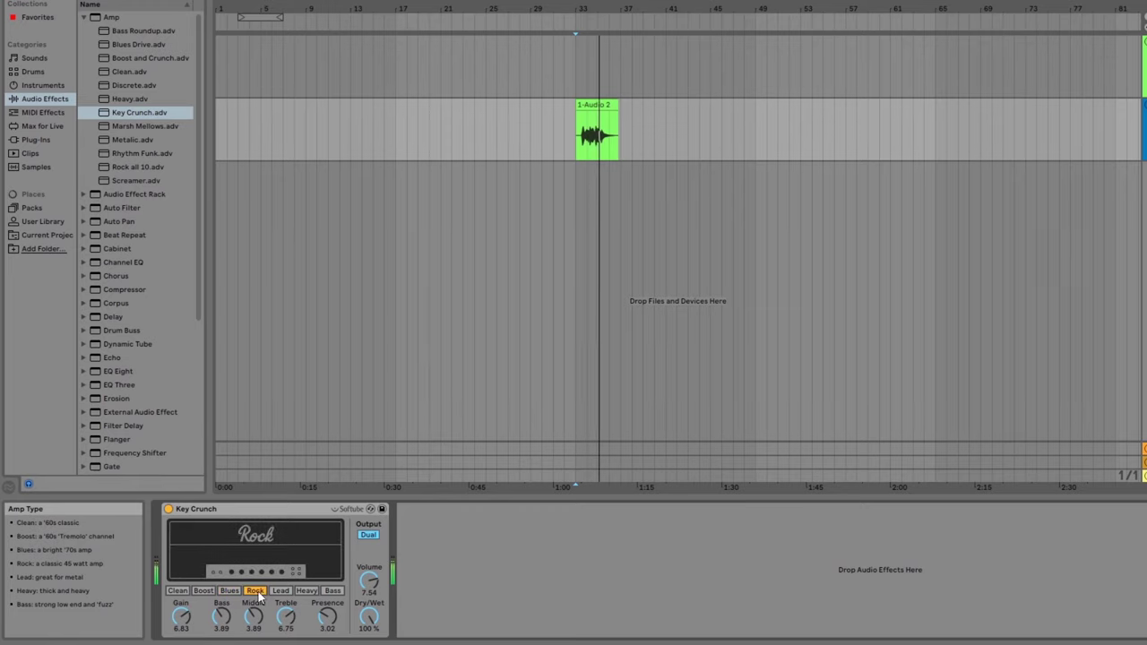
pyautogui.click(278, 595)
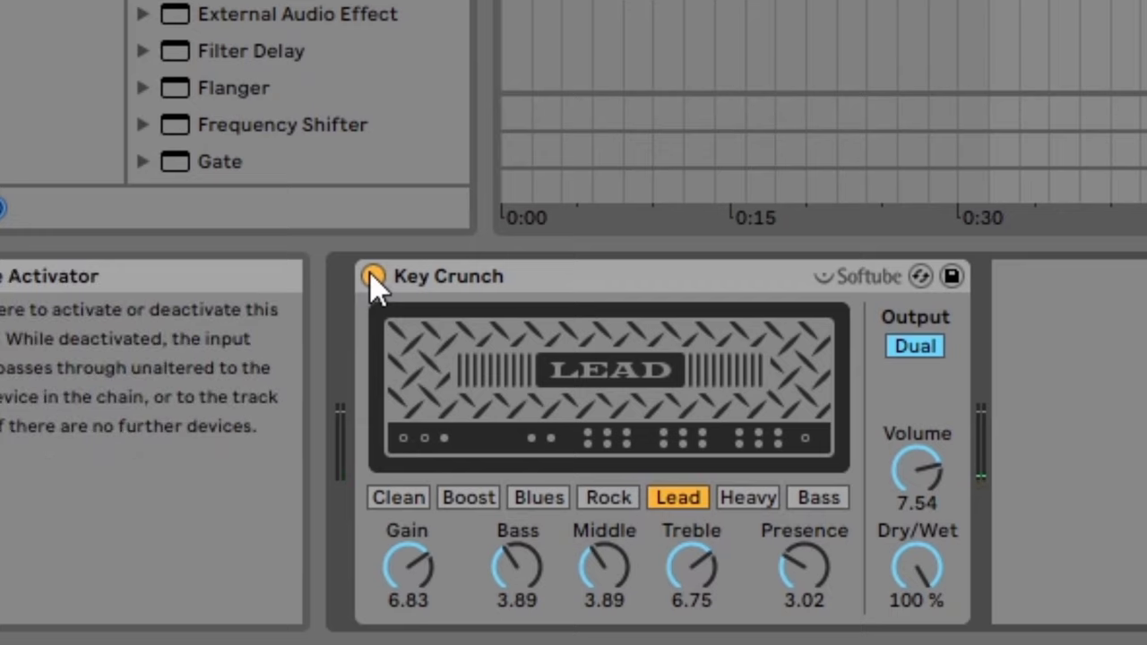
pyautogui.click(371, 275)
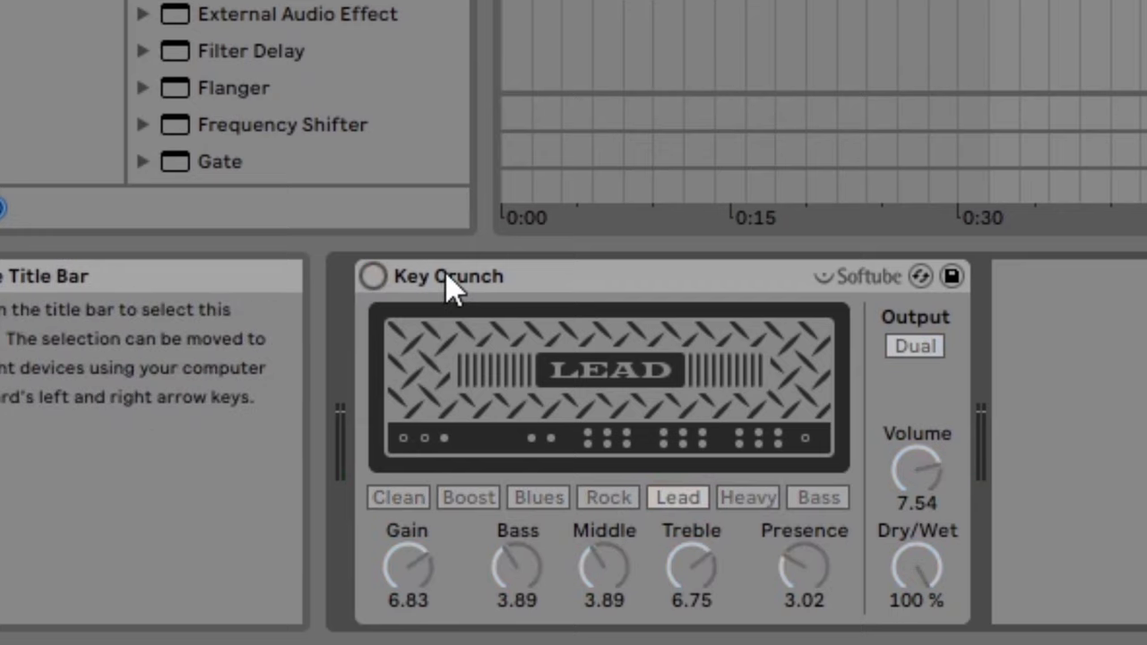
pyautogui.click(374, 276)
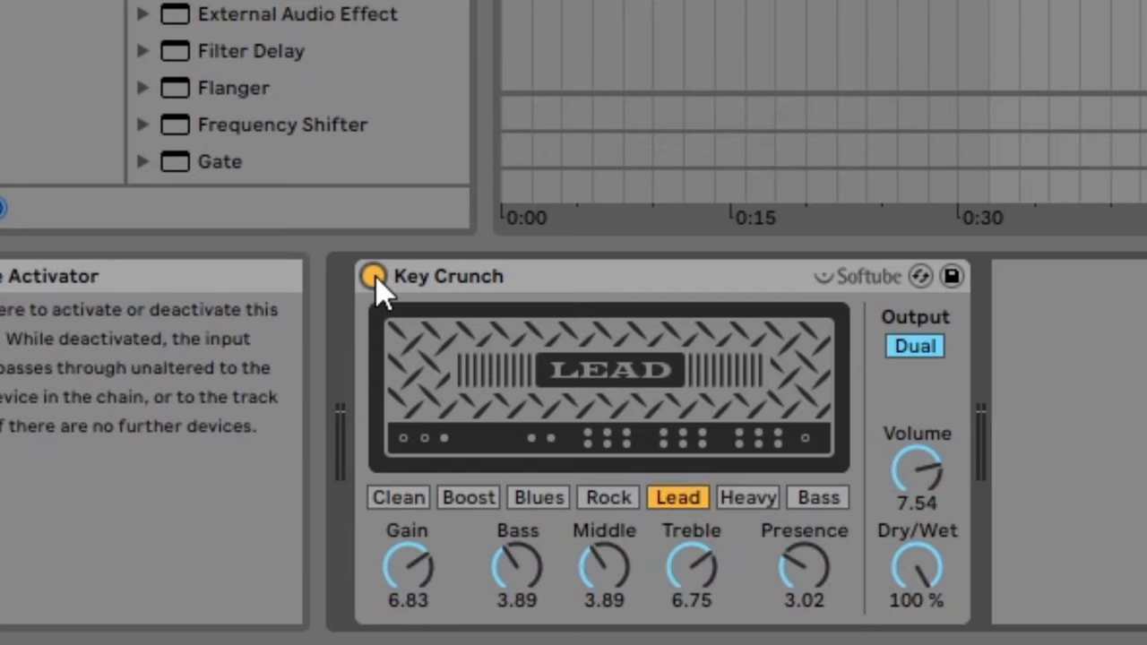
pyautogui.click(373, 277)
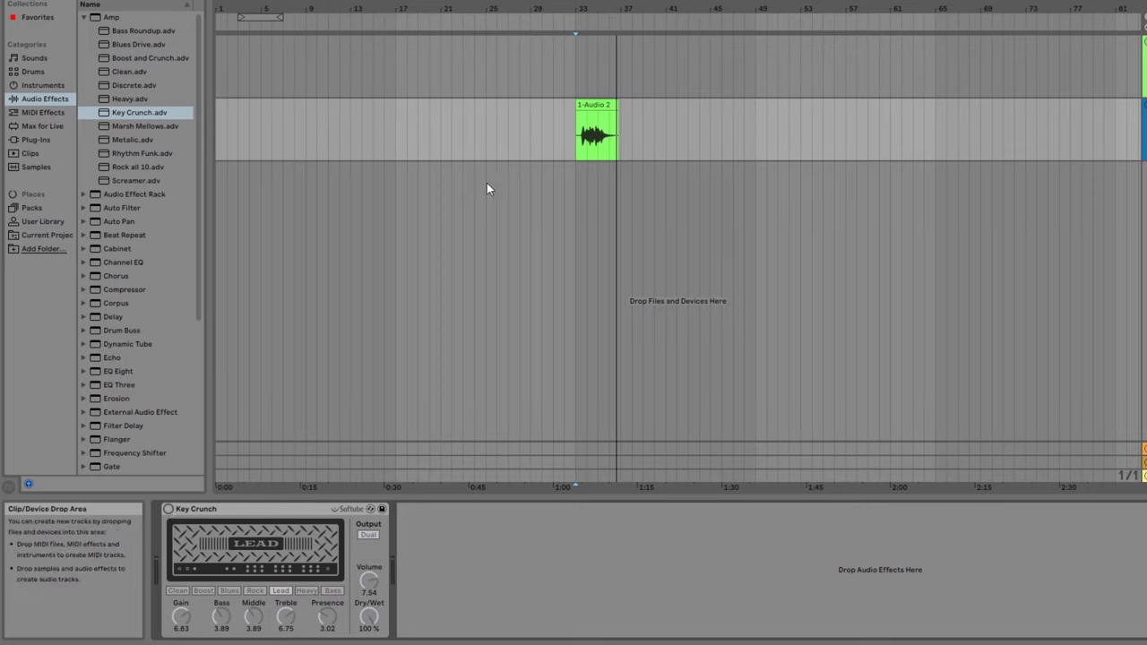
# Browse Plug-Ins and show the Plug-Ins preferences with the VST2 custom folder C:\Program Files\Vstplugins.
pyautogui.click(27, 140)
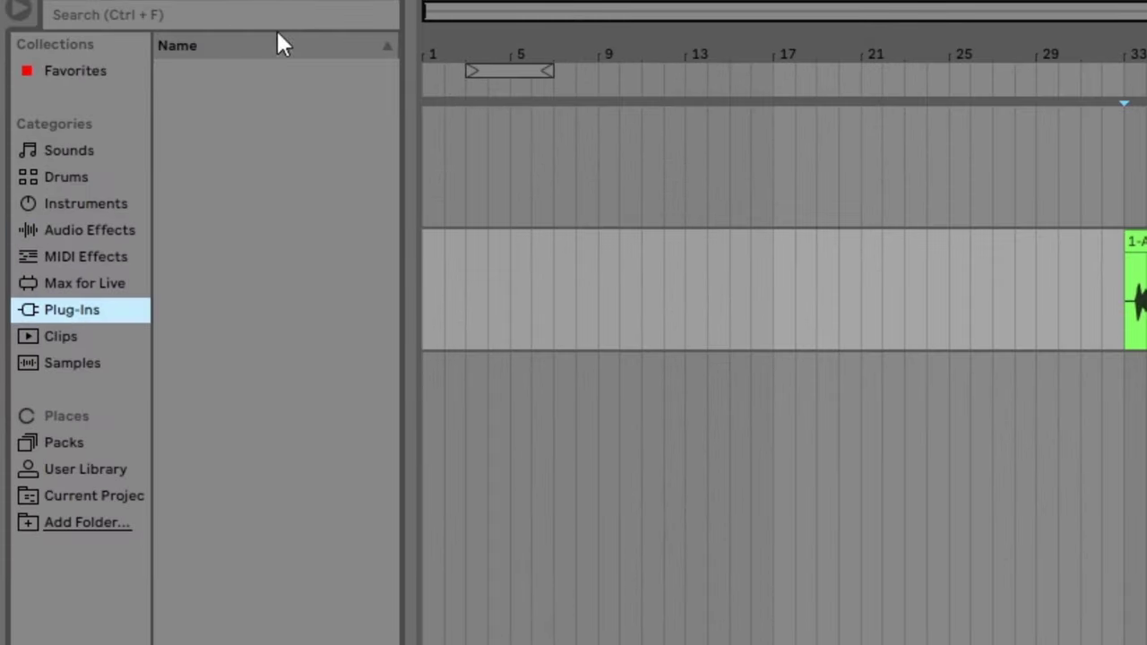
pyautogui.click(246, 0)
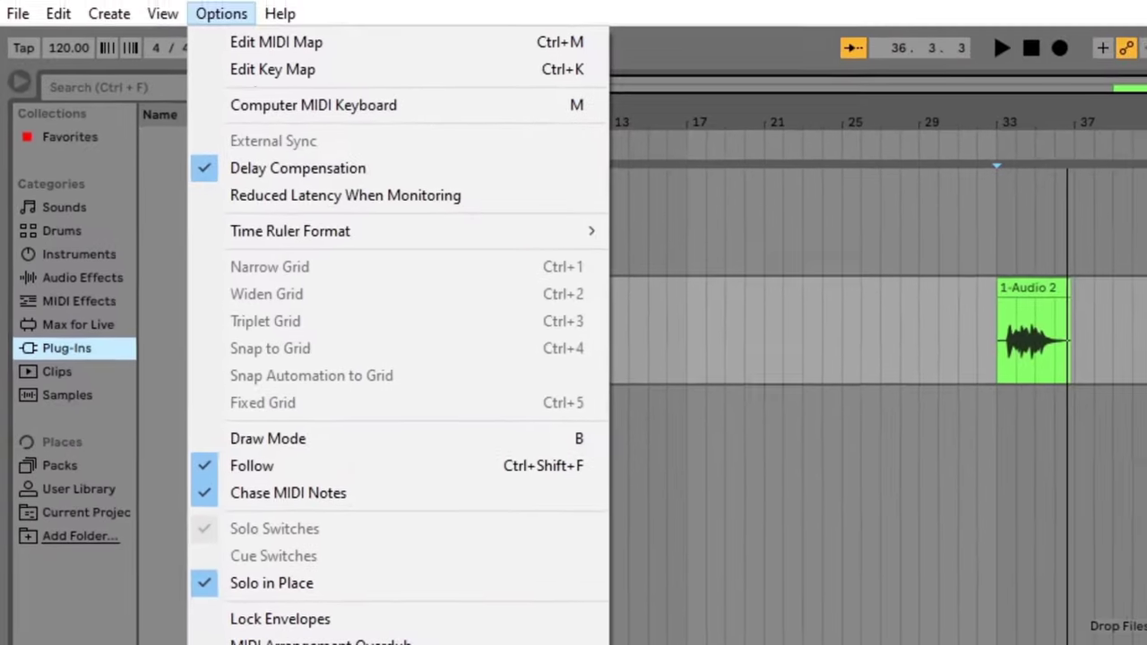
pyautogui.hotkey('ctrl', ',')
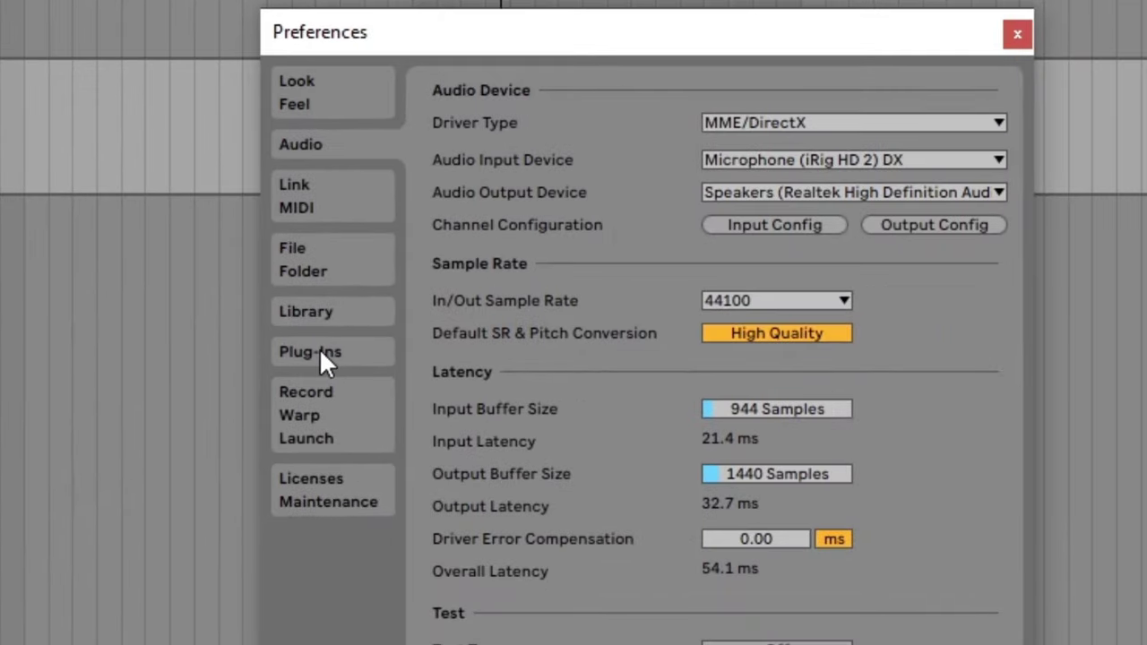
pyautogui.click(320, 355)
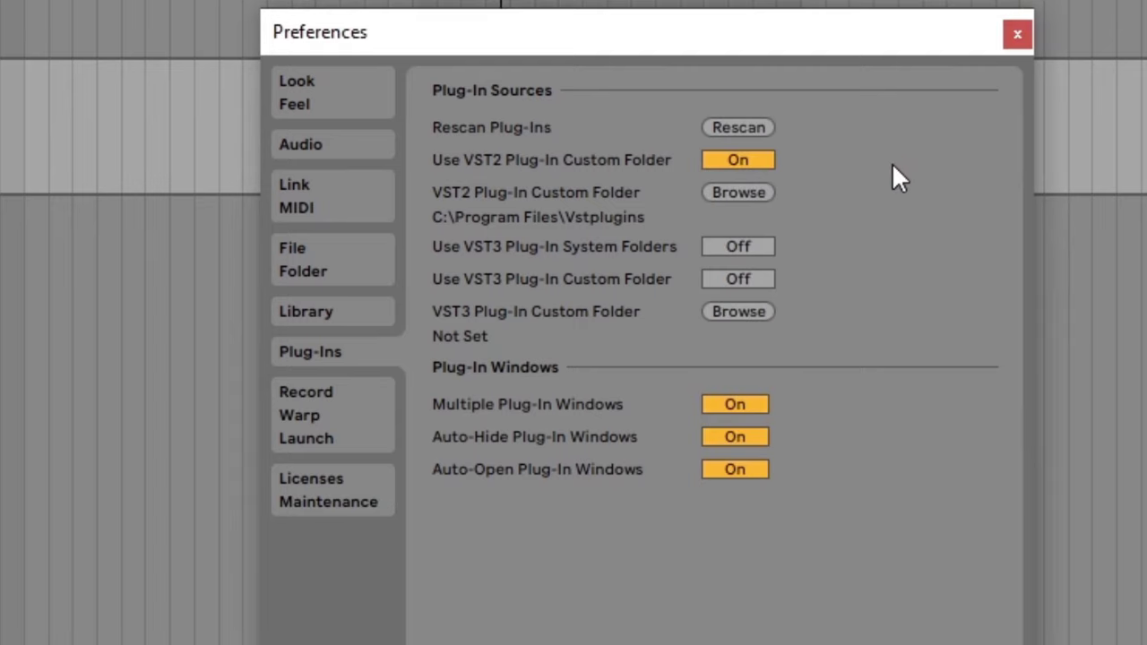
# Close Preferences and add AmpliTube 4 after Key Crunch on the guitar track.
pyautogui.click(1016, 38)
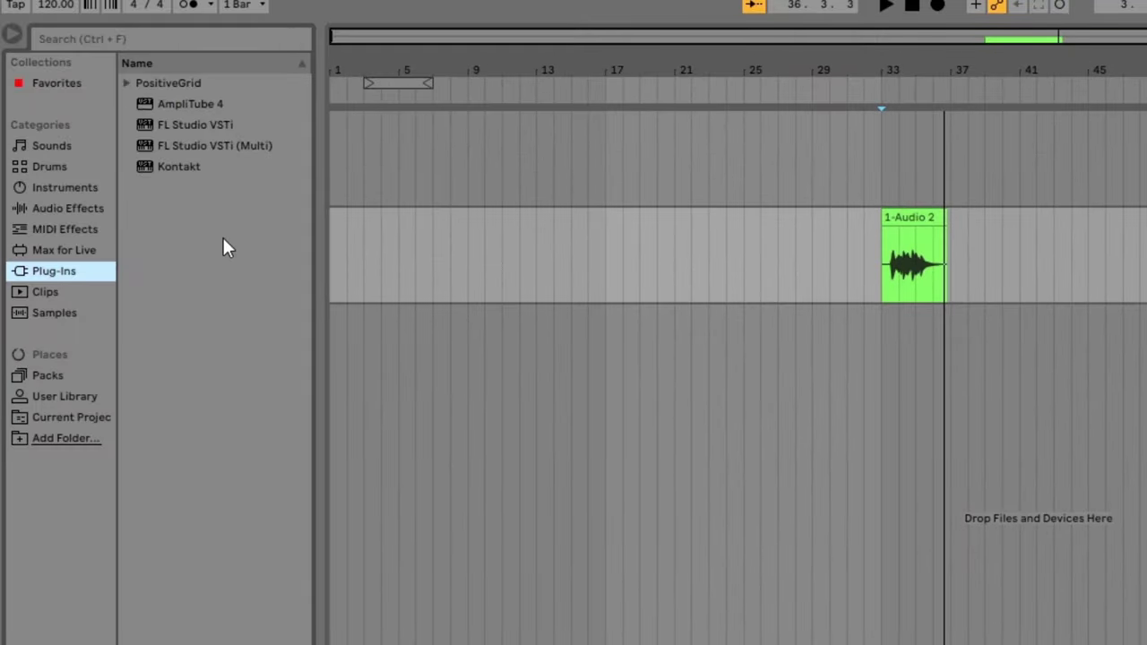
pyautogui.click(188, 104)
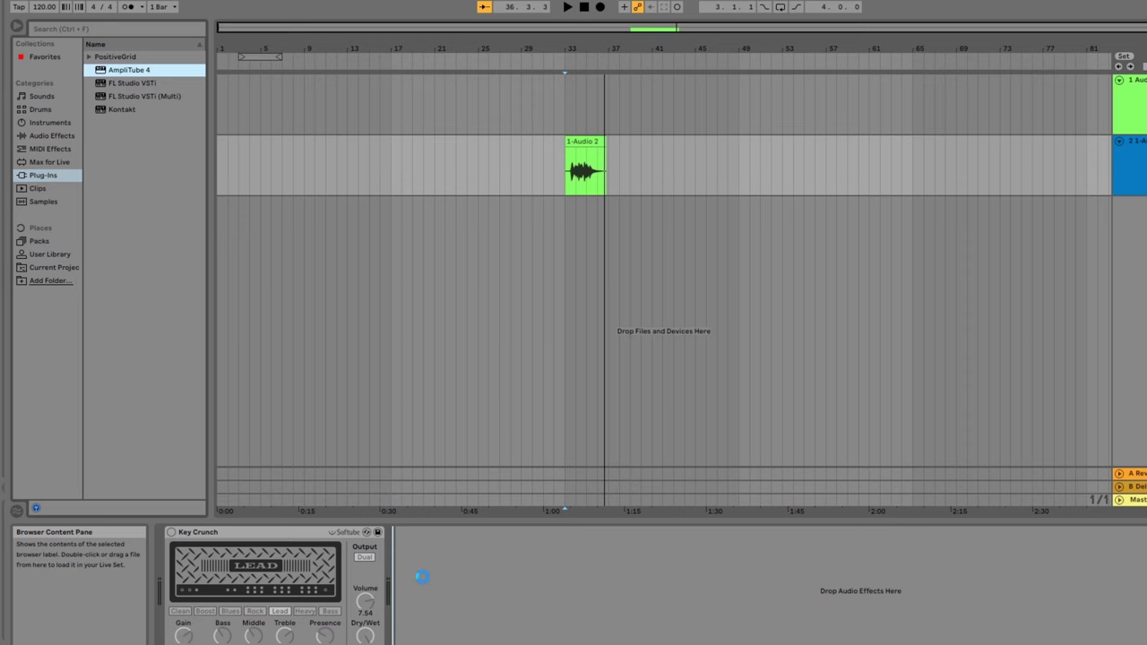
pyautogui.moveTo(422, 576); pyautogui.dragTo(422, 580)
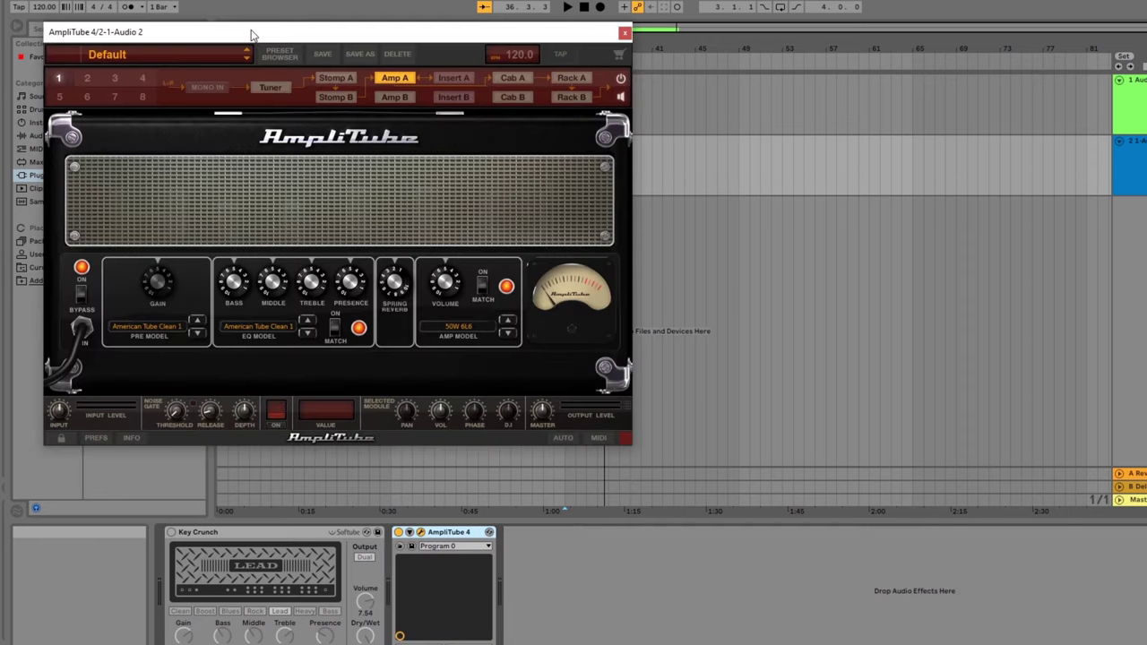
pyautogui.moveTo(251, 33); pyautogui.dragTo(889, 82)
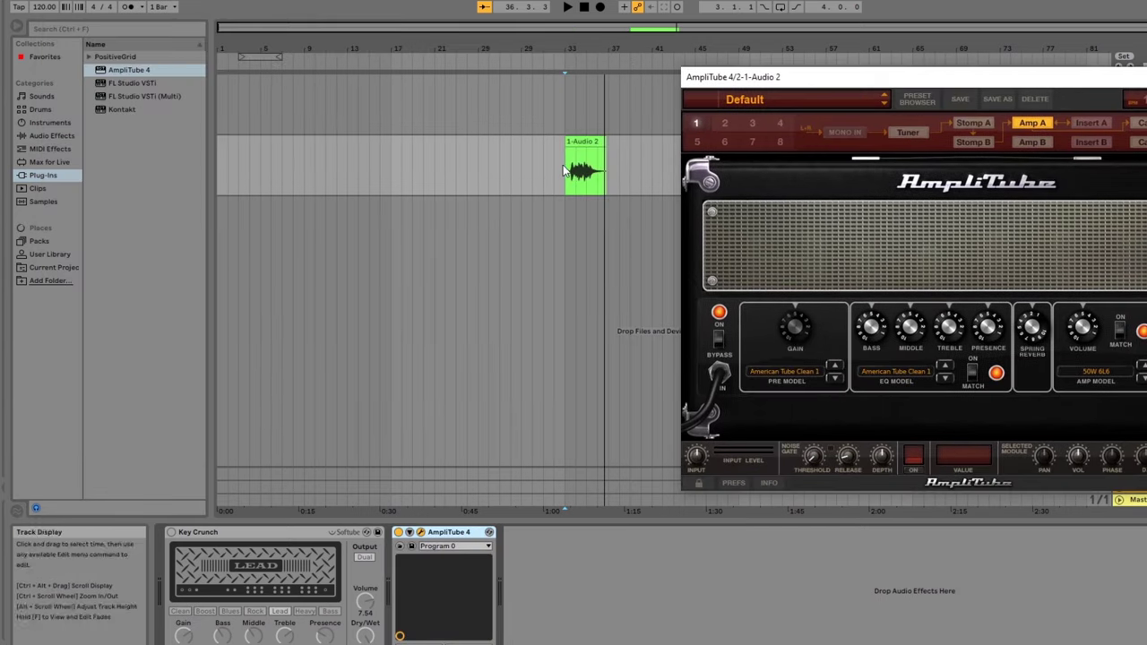
# Play the clip through AmpliTube 4, stop, and hide the plugin window.
pyautogui.click(567, 7)
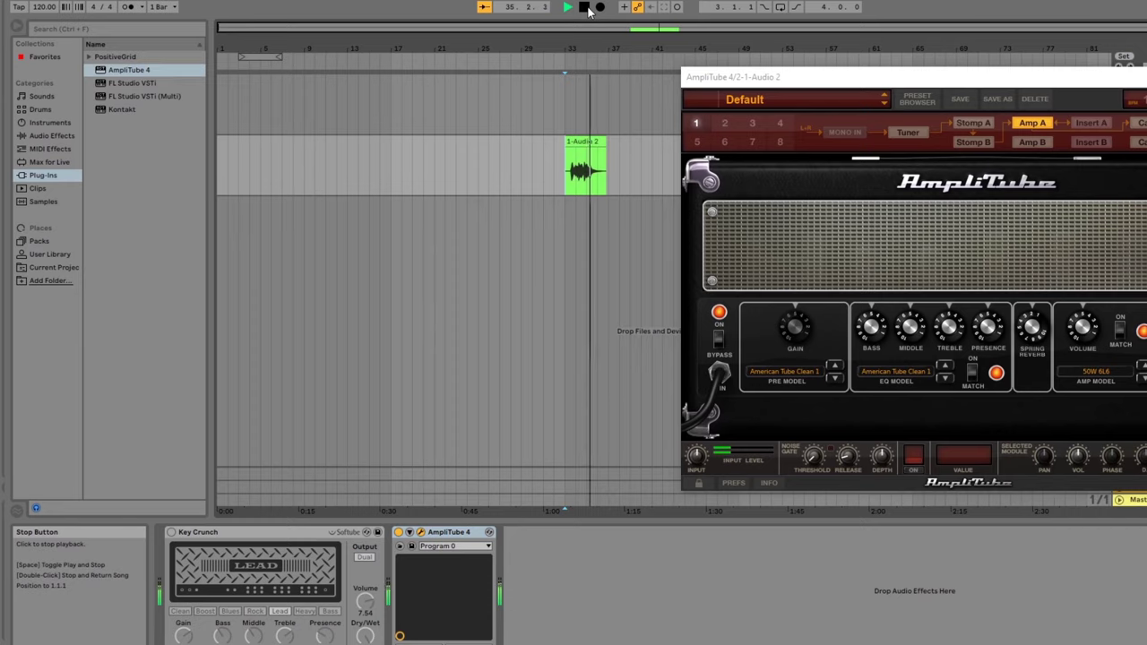
pyautogui.click(585, 8)
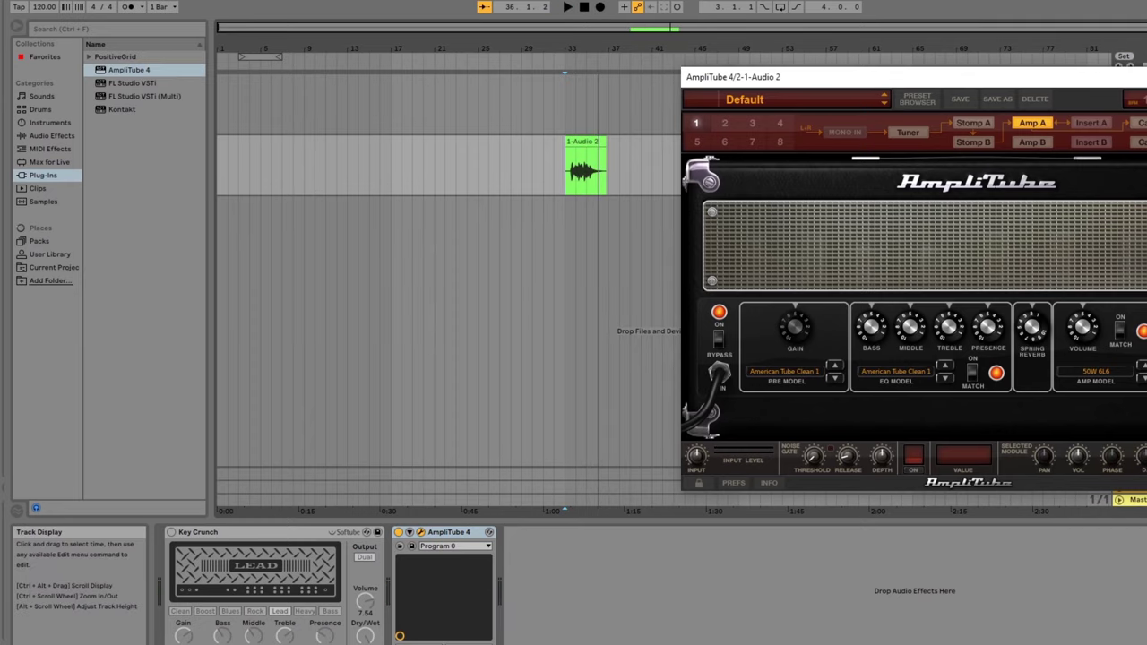
pyautogui.click(421, 533)
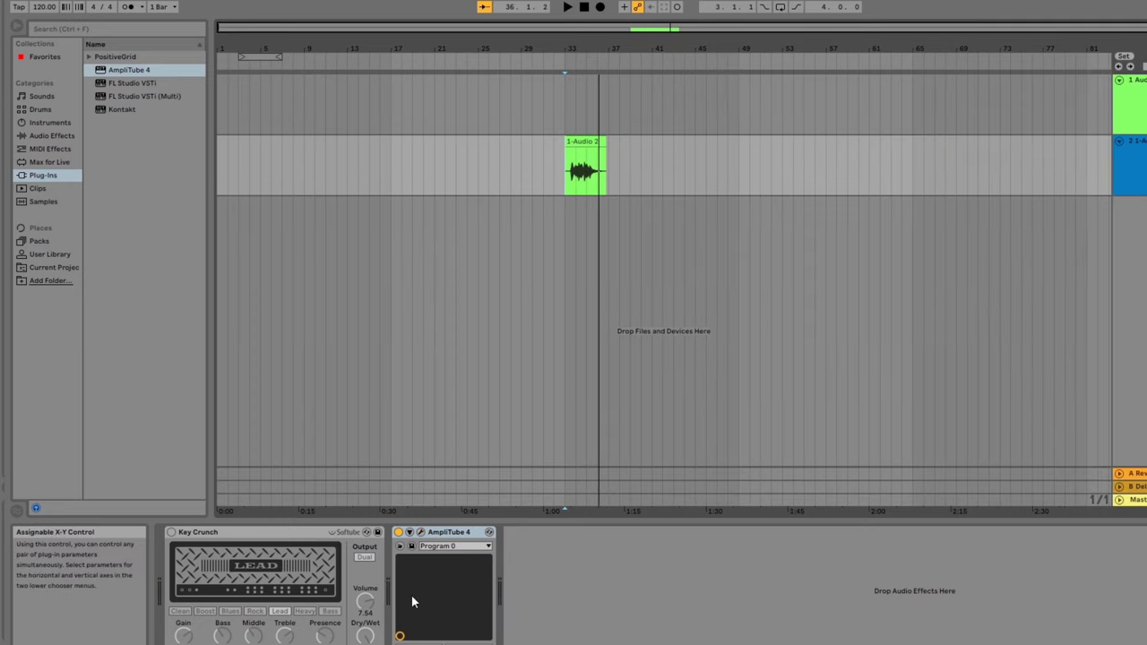
# Show the AmpliTube 4 window again and toggle the device off and back on.
pyautogui.click(421, 533)
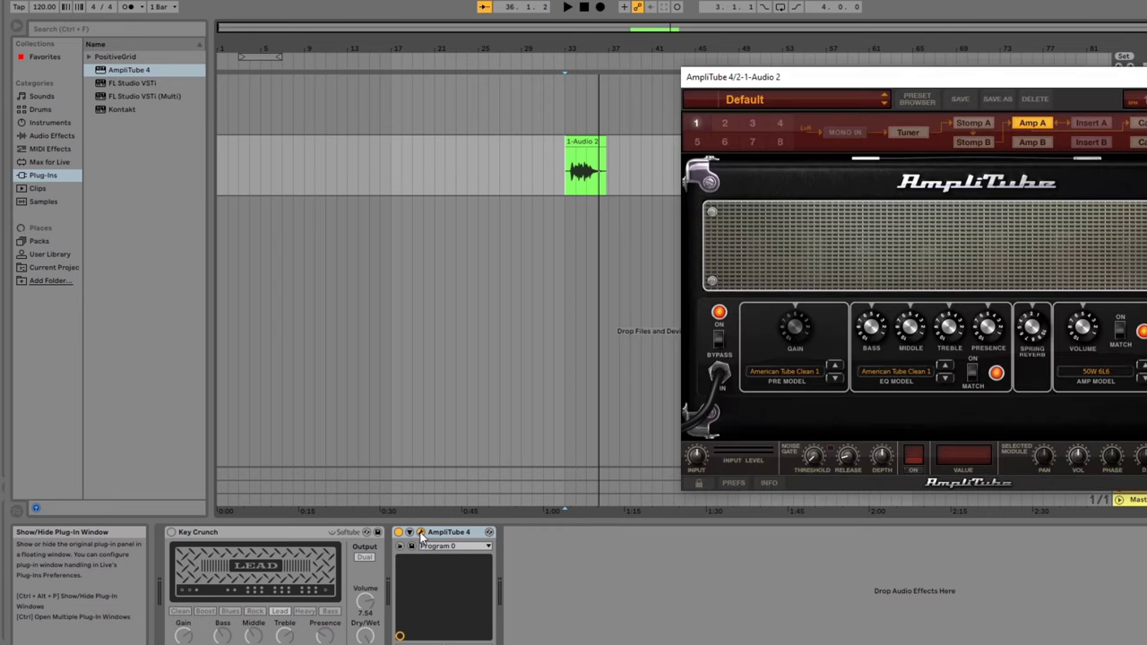
pyautogui.click(399, 538)
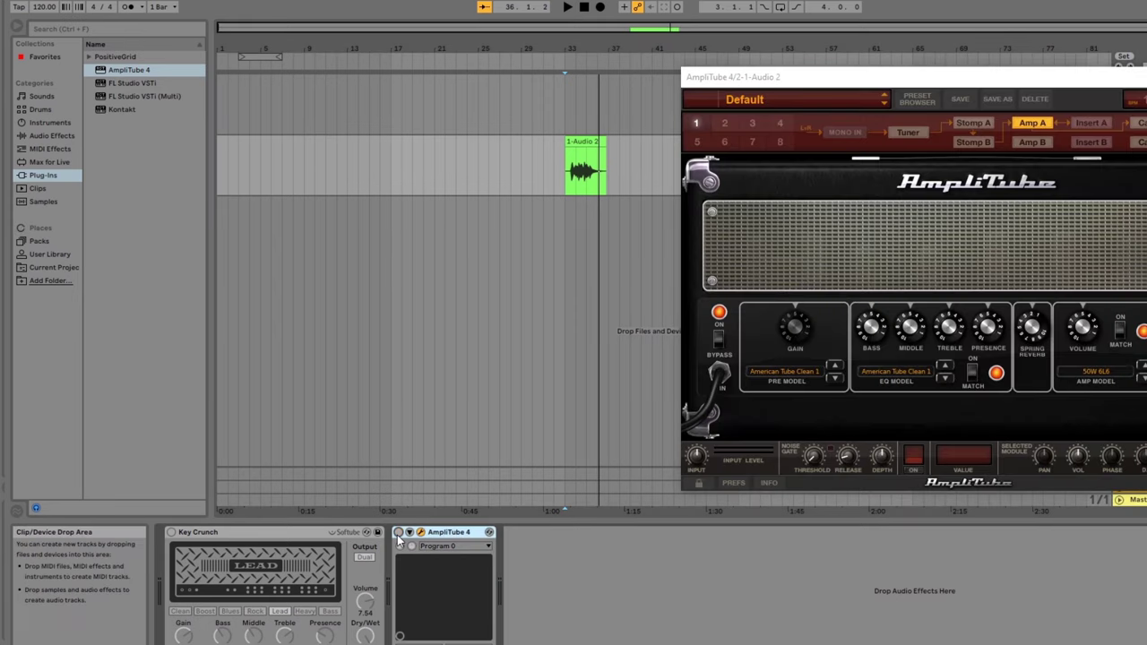
pyautogui.click(399, 534)
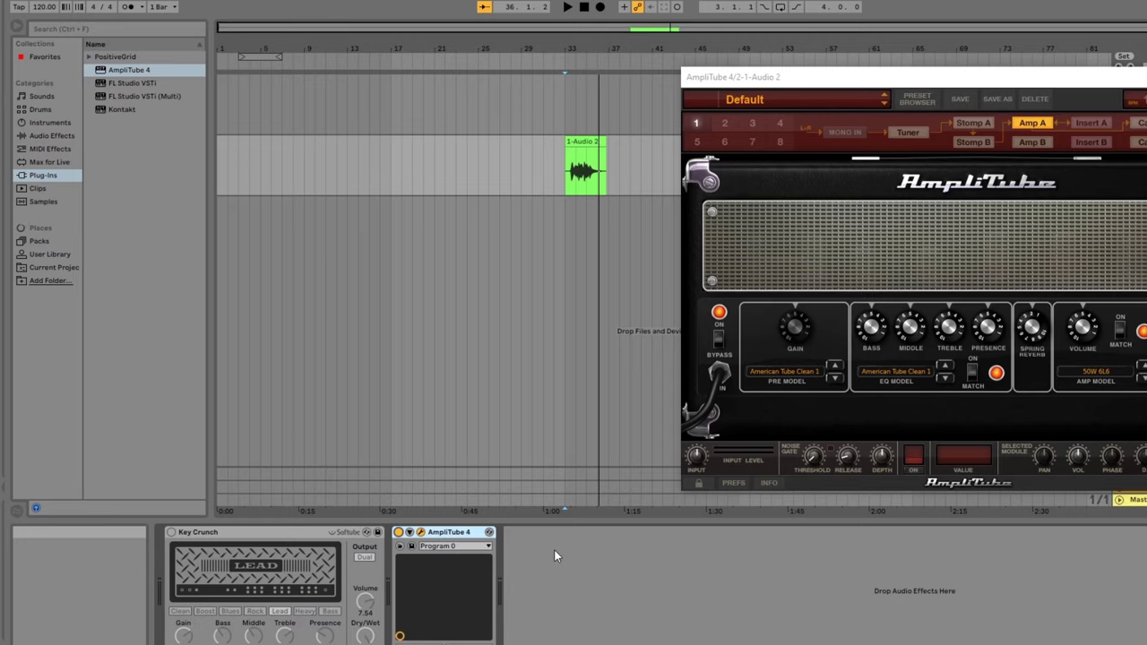